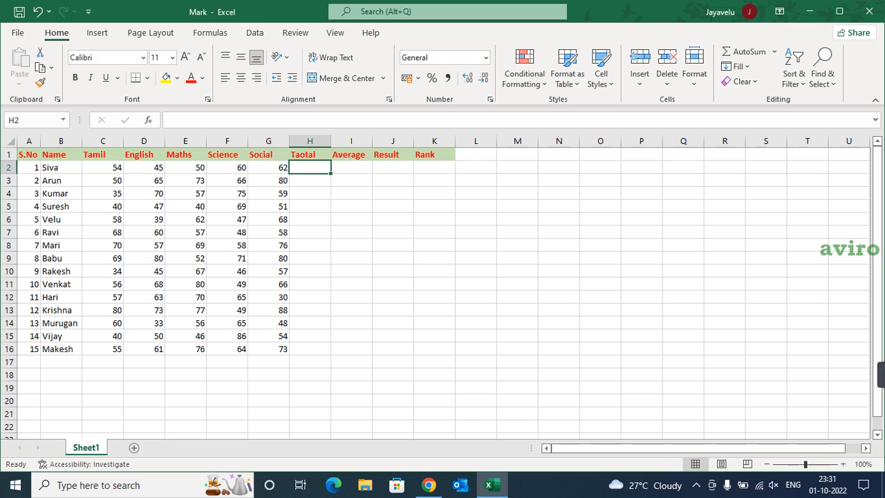
# Select the first student's five subject marks in C2:G2 to examine them.
pyautogui.press('Left')
pyautogui.press('Left')
pyautogui.press('Left')
pyautogui.press('Left')
pyautogui.press('Left')
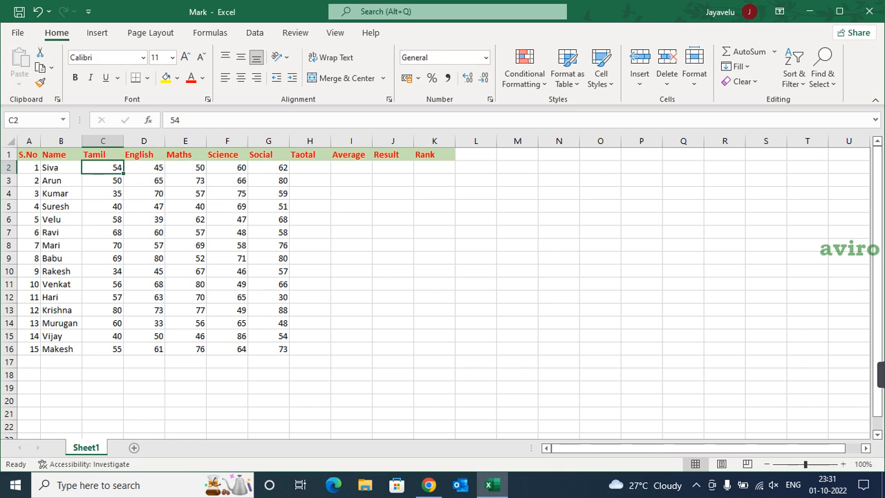
pyautogui.hotkey('shift', 'Right')
pyautogui.hotkey('shift', 'Right')
pyautogui.hotkey('shift', 'Right')
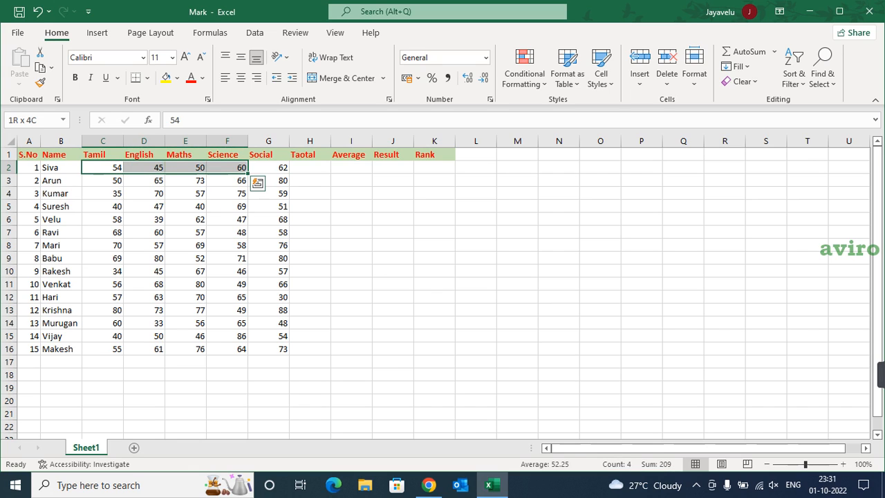
pyautogui.hotkey('shift', 'Right')
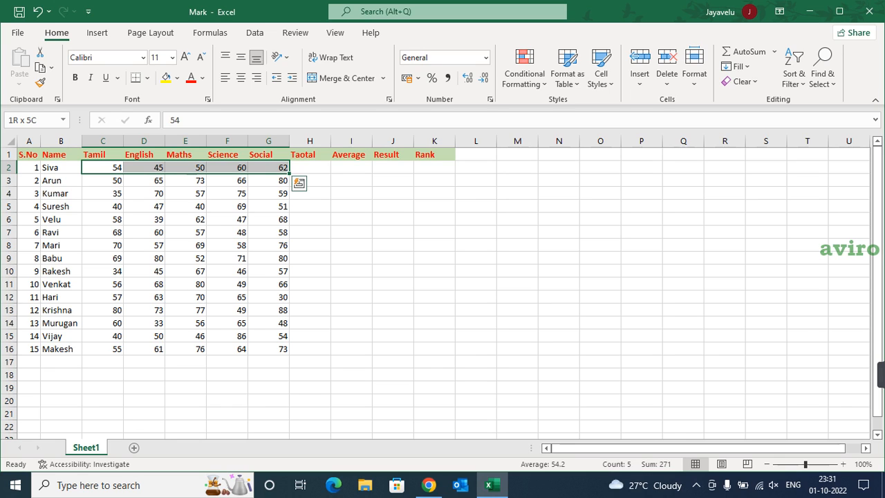
pyautogui.click(310, 232)
pyautogui.press('Up')
pyautogui.press('Up')
pyautogui.press('Up')
pyautogui.press('Up')
pyautogui.press('Up')
pyautogui.press('Up')
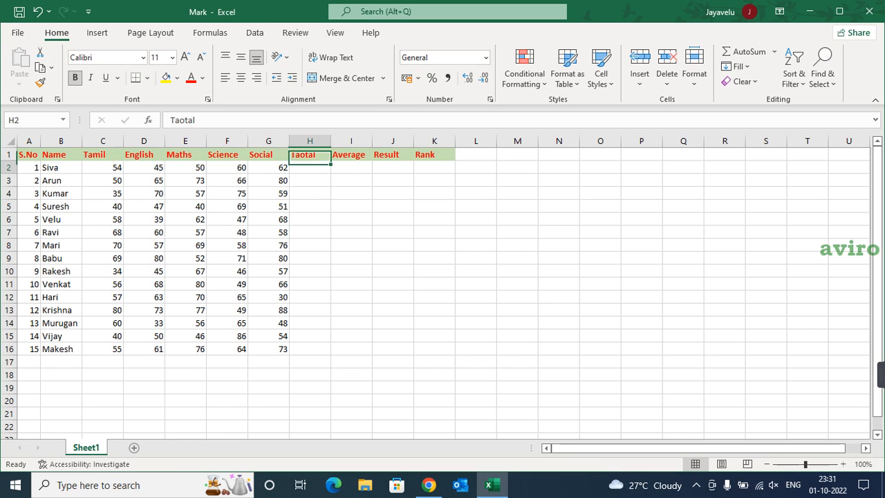
pyautogui.press('Down')
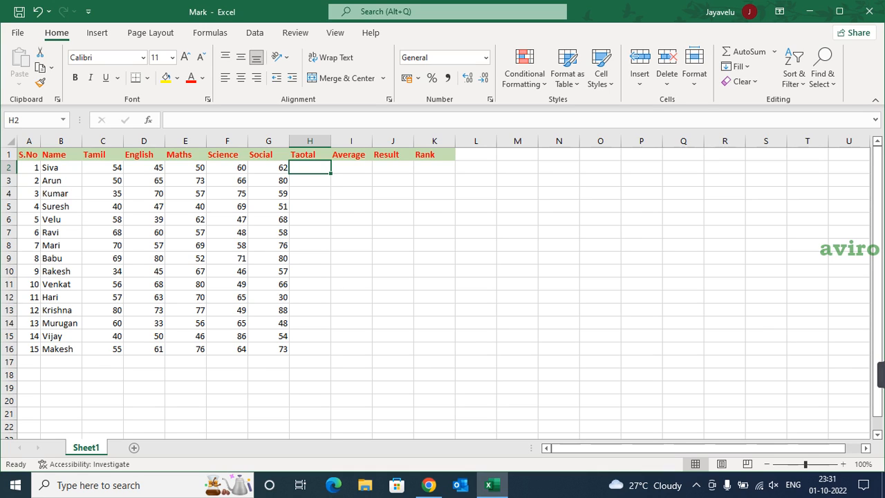
pyautogui.write('==')
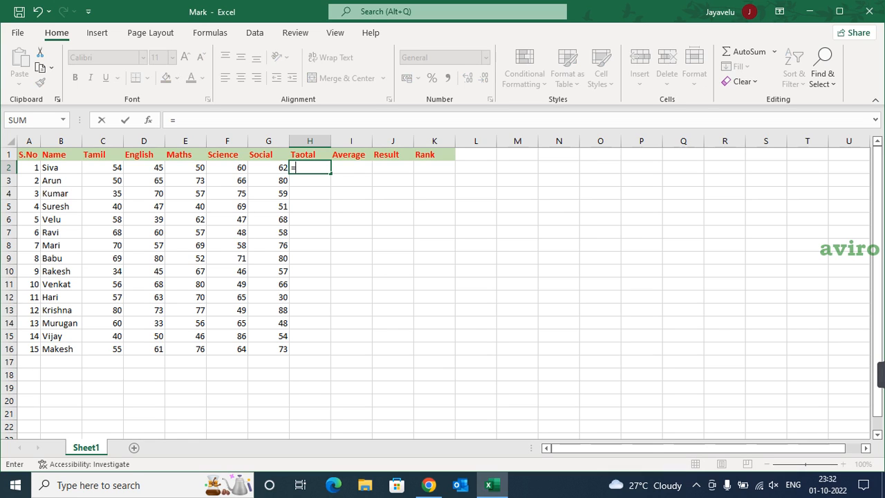
pyautogui.write('su')
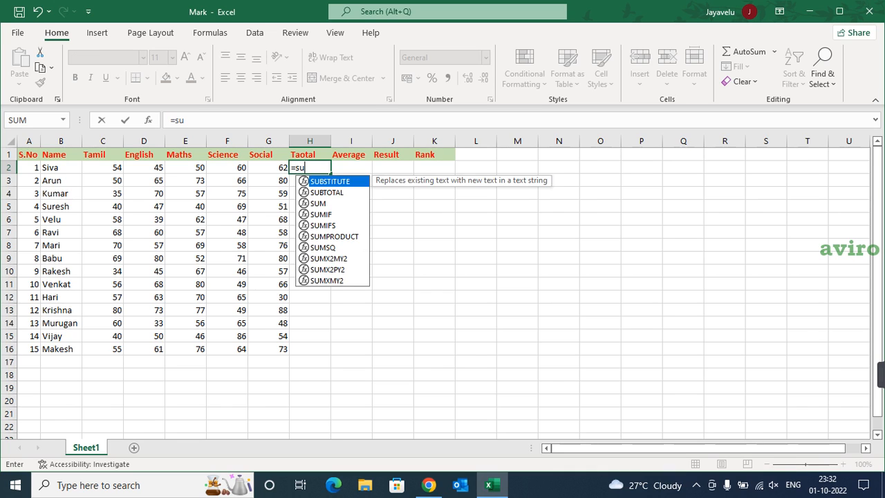
pyautogui.write('m')
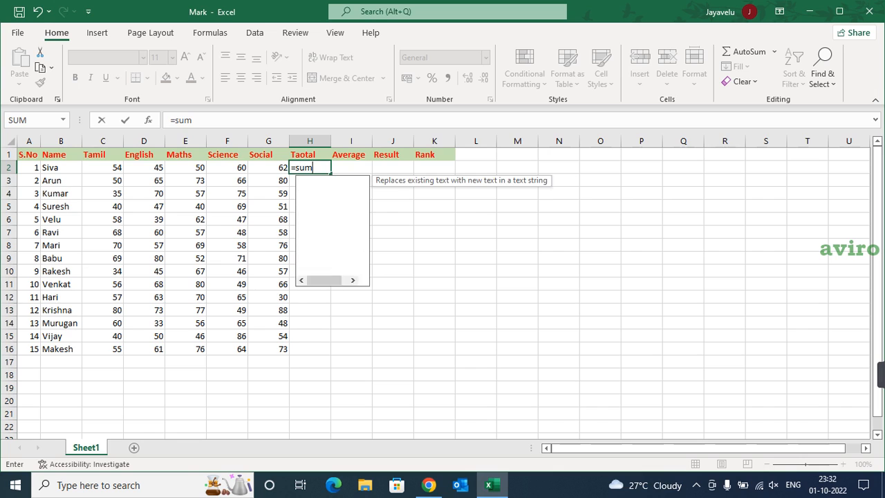
pyautogui.press('Escape')
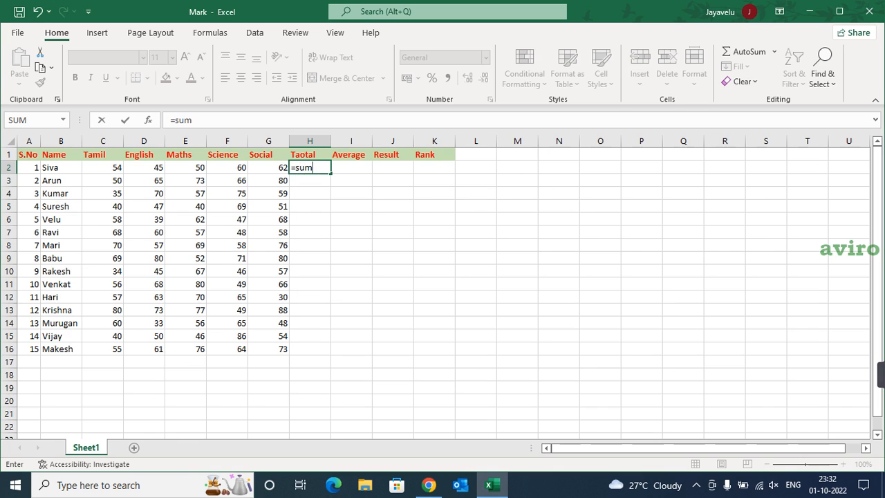
pyautogui.press('Escape')
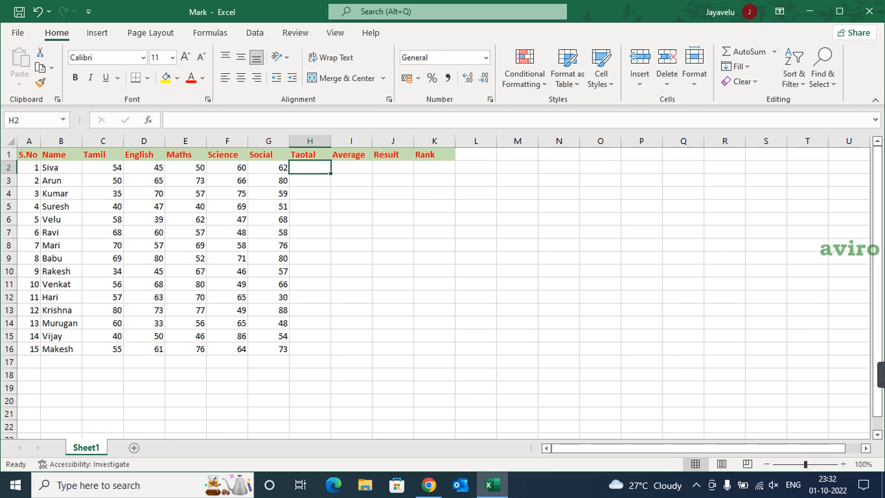
pyautogui.write('sum')
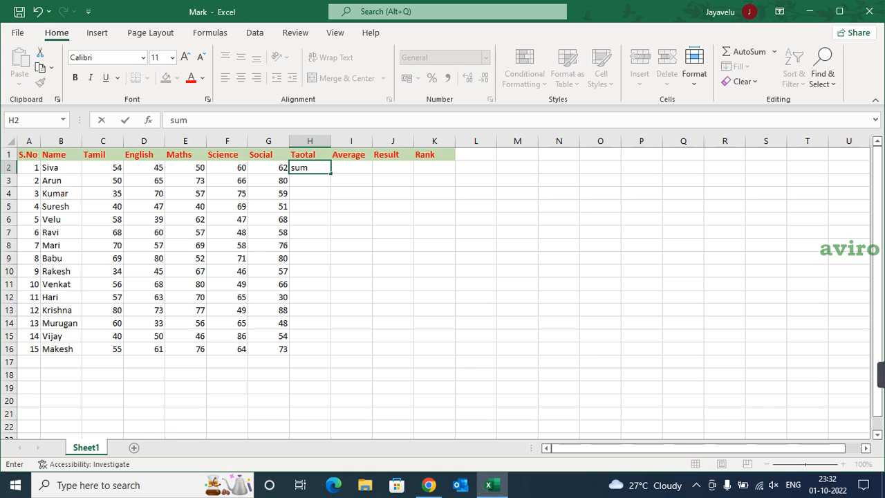
pyautogui.press('Escape')
# Enter the formula +SUM(C2:G2) in H2 to total the first student's marks.
pyautogui.write('+')
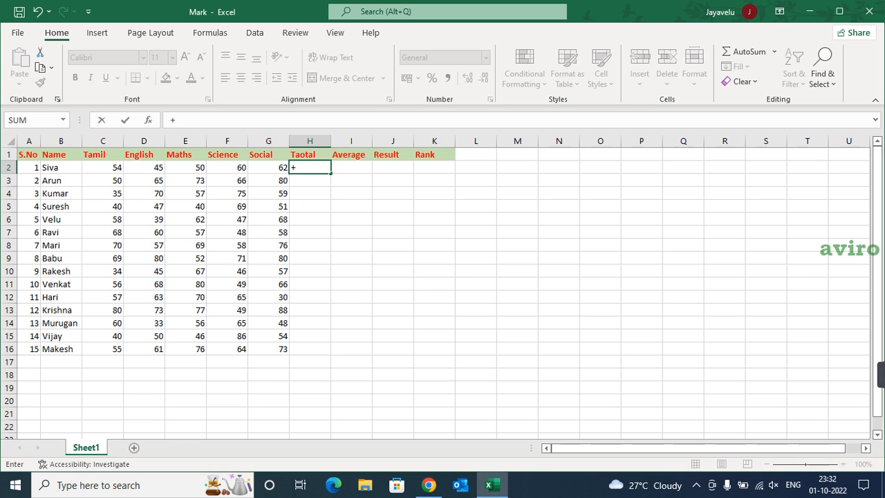
pyautogui.write('sum')
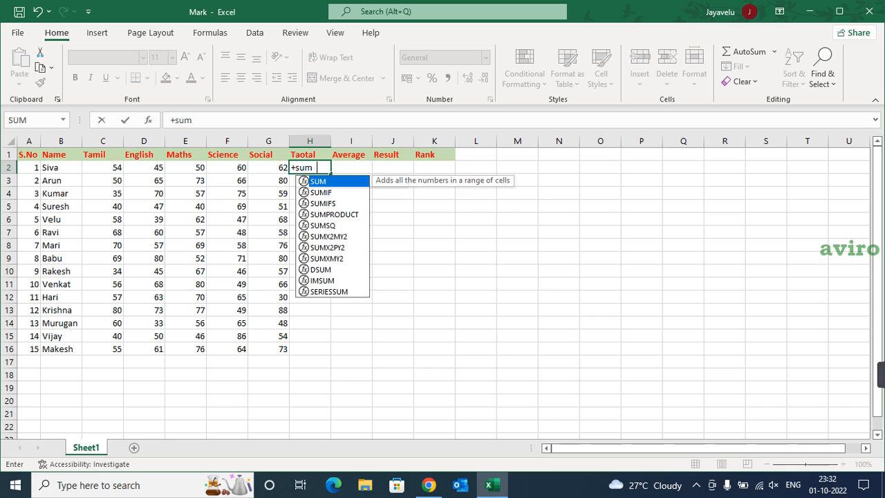
pyautogui.press('Tab')
pyautogui.press('Left')
pyautogui.press('Left')
pyautogui.press('Left')
pyautogui.press('Left')
pyautogui.press('Left')
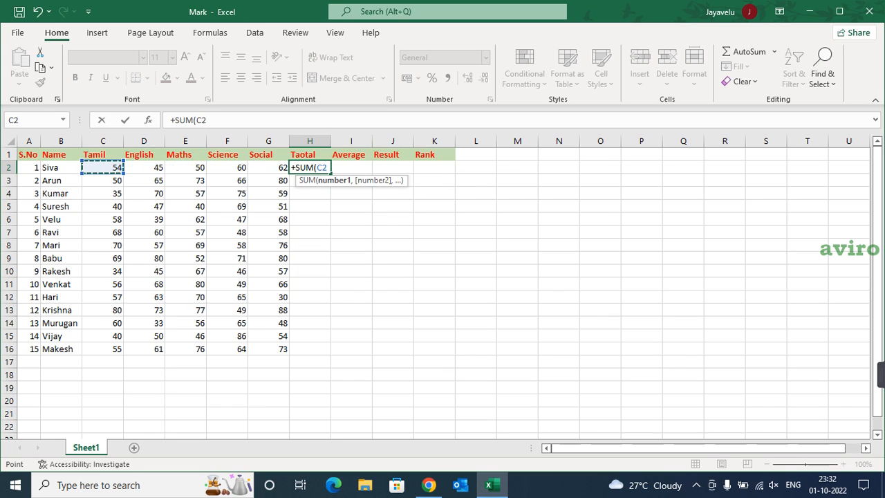
pyautogui.hotkey('shift', 'Right')
pyautogui.hotkey('shift', 'Right')
pyautogui.hotkey('shift', 'Right')
pyautogui.hotkey('shift', 'Right')
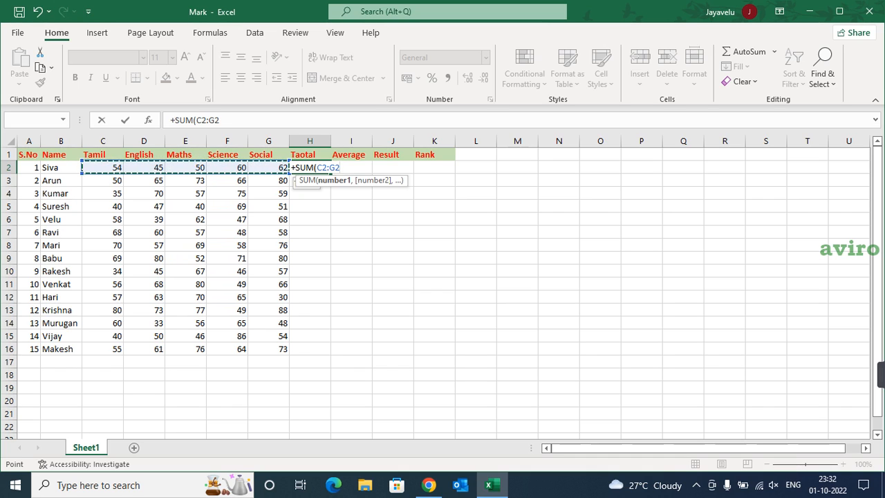
pyautogui.hotkey('shift', 'Left')
pyautogui.hotkey('shift', 'Left')
pyautogui.hotkey('shift', 'Left')
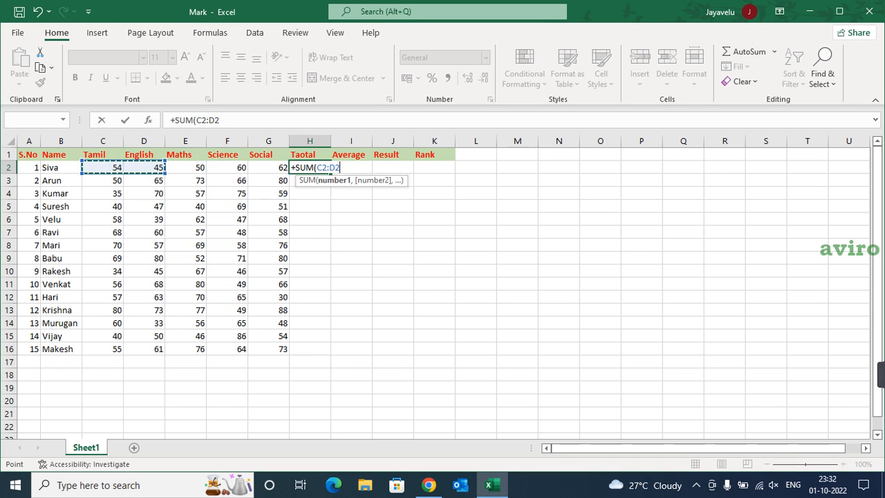
pyautogui.hotkey('shift', 'Left')
pyautogui.moveTo(103, 169); pyautogui.dragTo(271, 171)
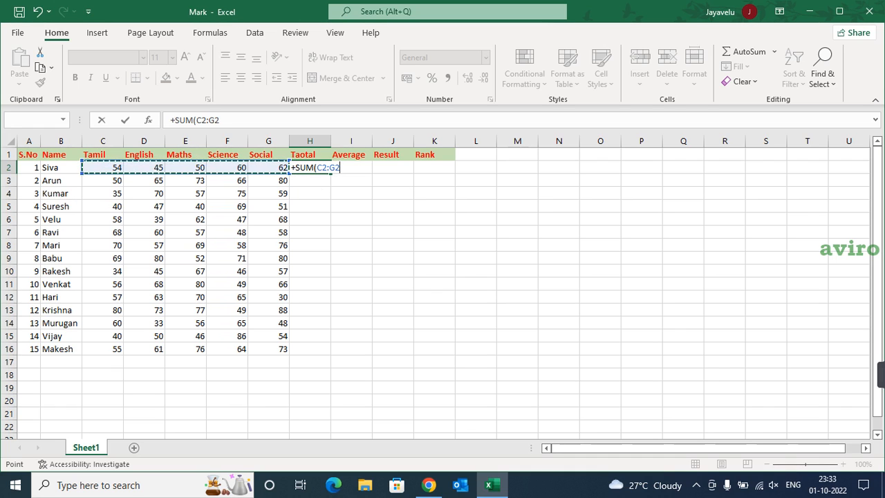
pyautogui.press('Return')
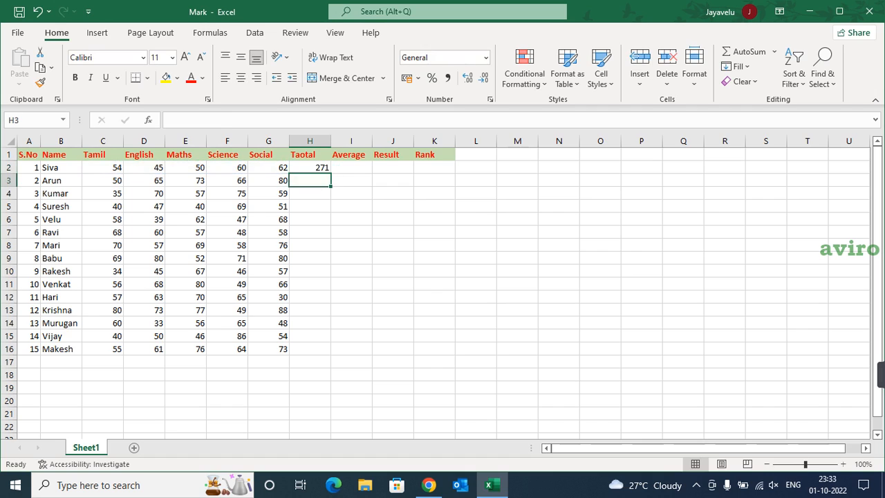
# Replace the formula in H2 with an AutoSum of C2:G2 and fill it down through H16.
pyautogui.press('Up')
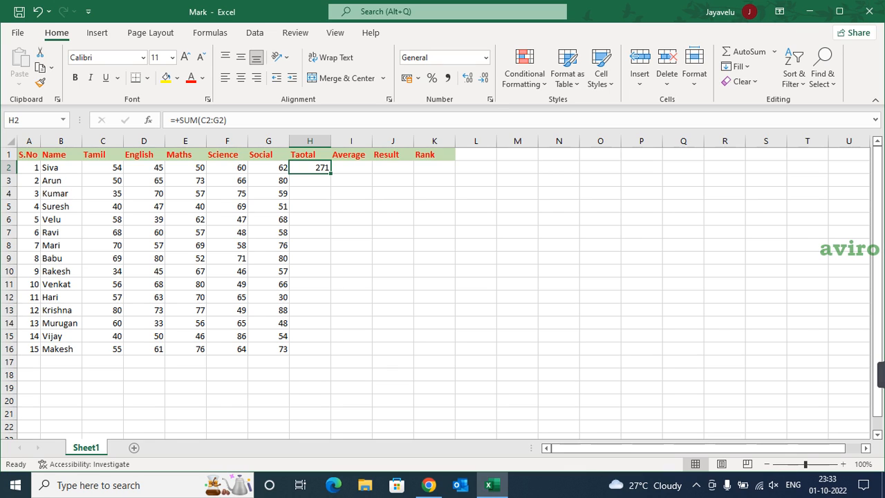
pyautogui.press('Delete')
pyautogui.press('Up')
pyautogui.press('Down')
pyautogui.hotkey('alt', '=')
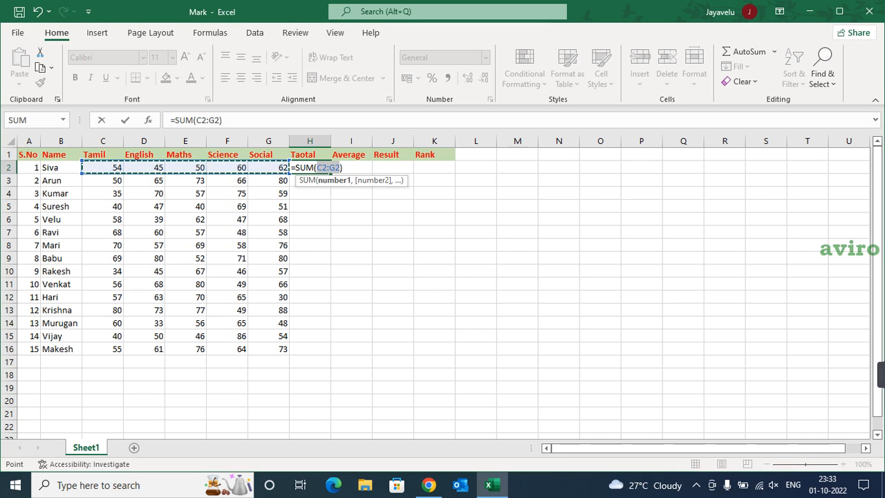
pyautogui.press('Return')
pyautogui.press('Down')
pyautogui.press('Up')
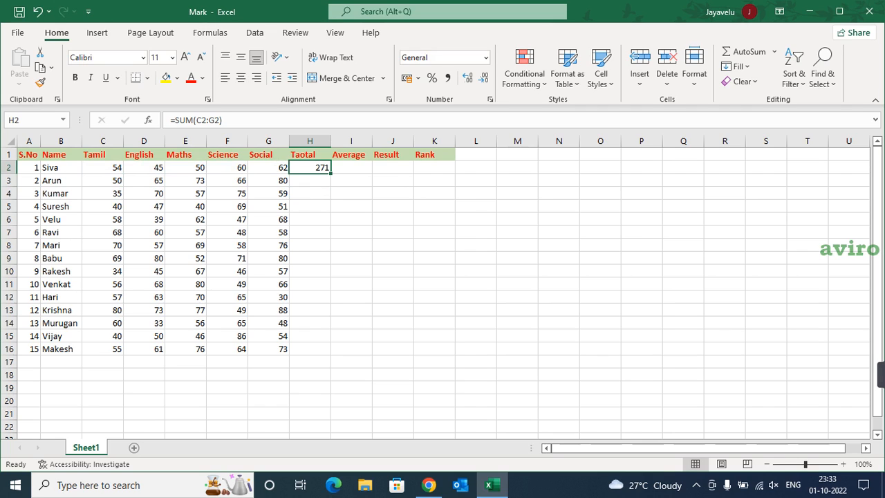
pyautogui.hotkey('ctrl', 'c')
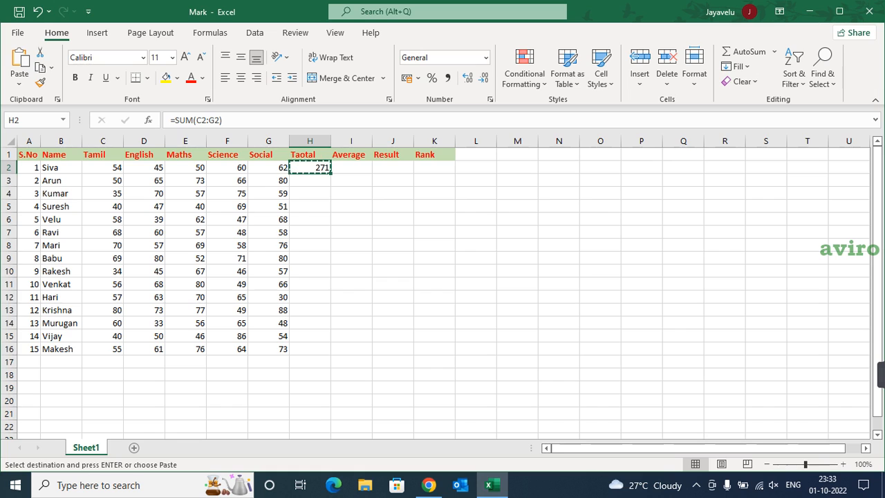
pyautogui.doubleClick(331, 174)
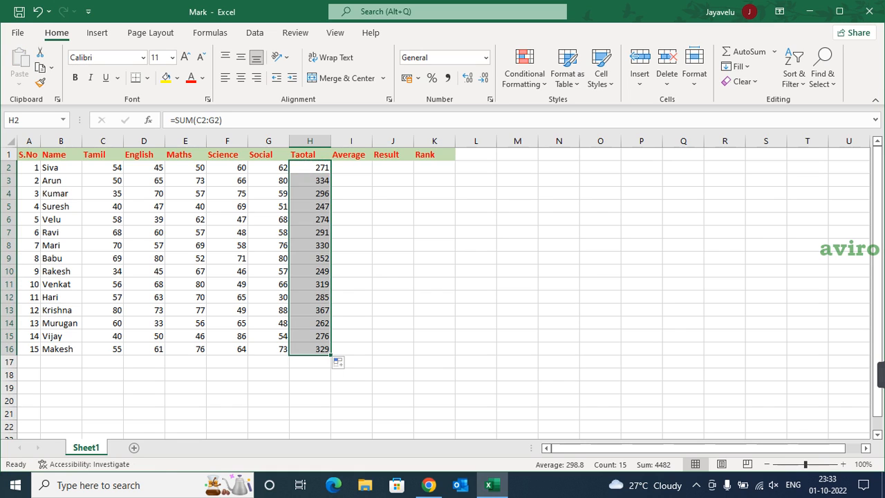
# Enter the formula =AVERAGE(C2:G2) in I2 for the first student's average mark.
pyautogui.click(351, 181)
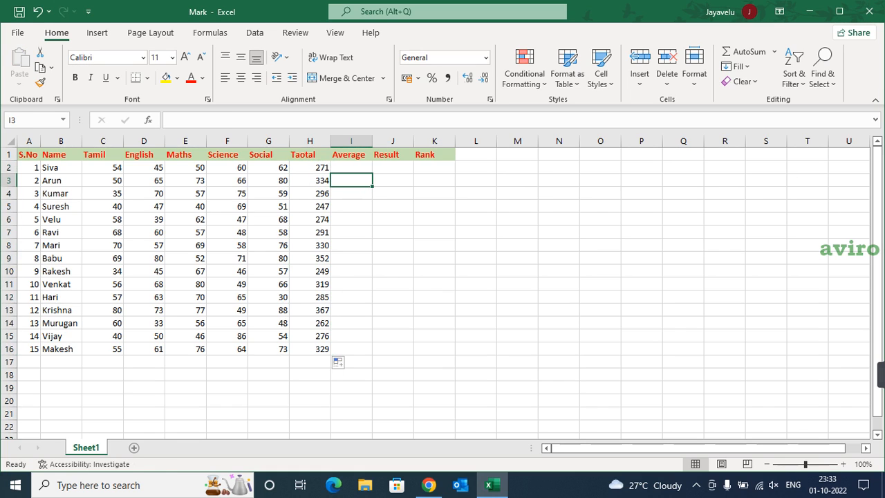
pyautogui.press('End')
pyautogui.press('Up')
pyautogui.press('Down')
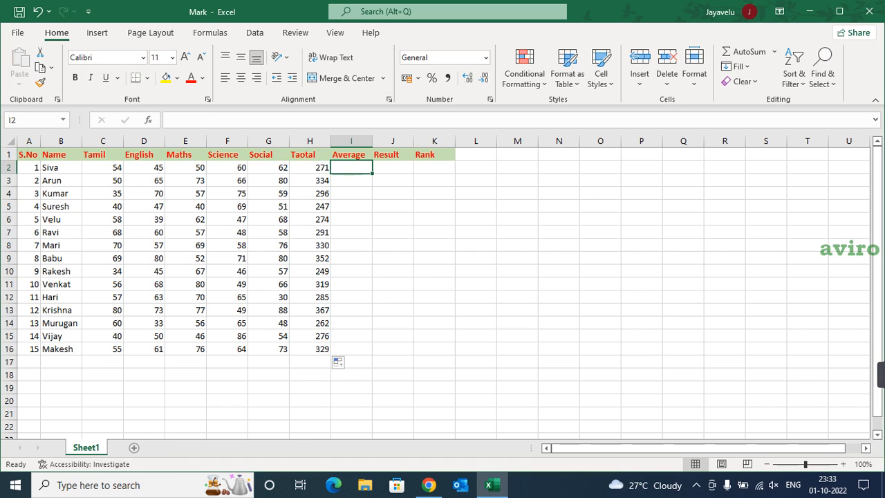
pyautogui.write('=ava')
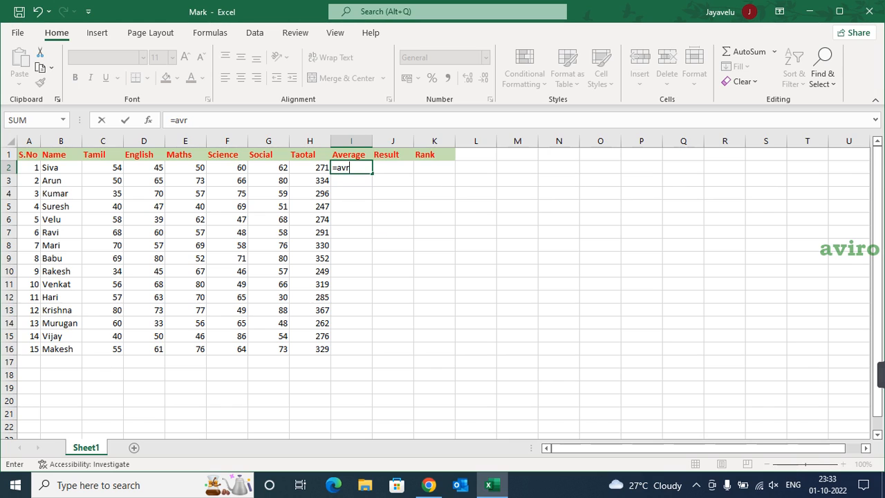
pyautogui.press('BackSpace')
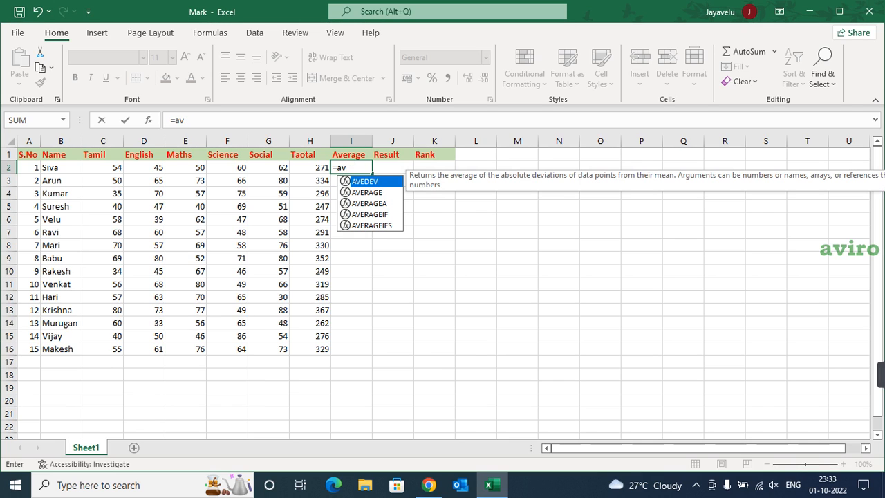
pyautogui.press('Down')
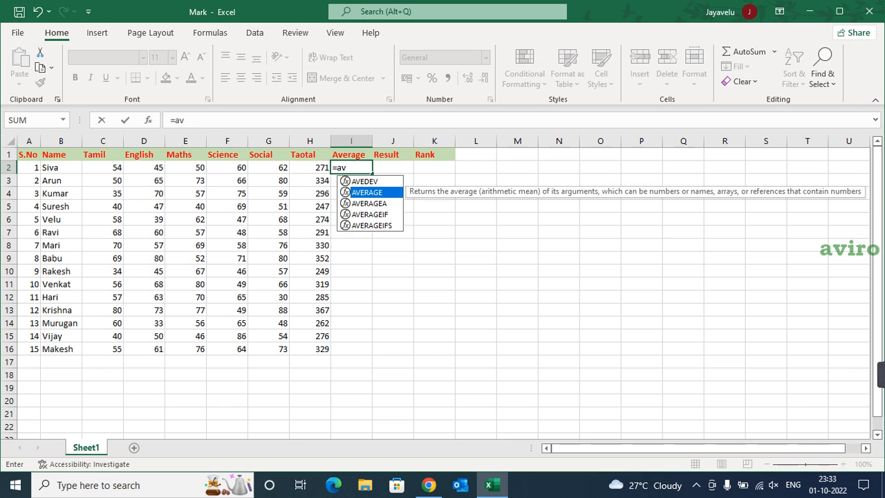
pyautogui.press('Tab')
pyautogui.press('Left')
pyautogui.press('Left')
pyautogui.press('Left')
pyautogui.press('Left')
pyautogui.press('Left')
pyautogui.press('Left')
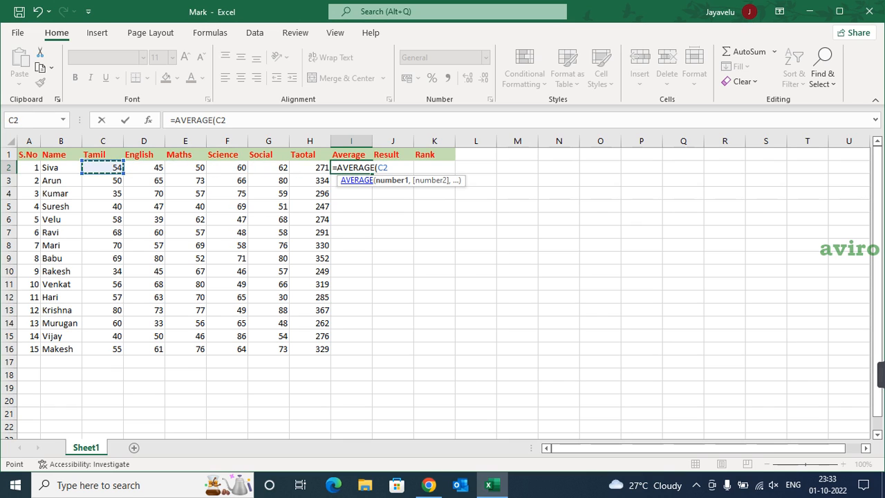
pyautogui.hotkey('shift', 'Right')
pyautogui.hotkey('shift', 'Right')
pyautogui.hotkey('shift', 'Right')
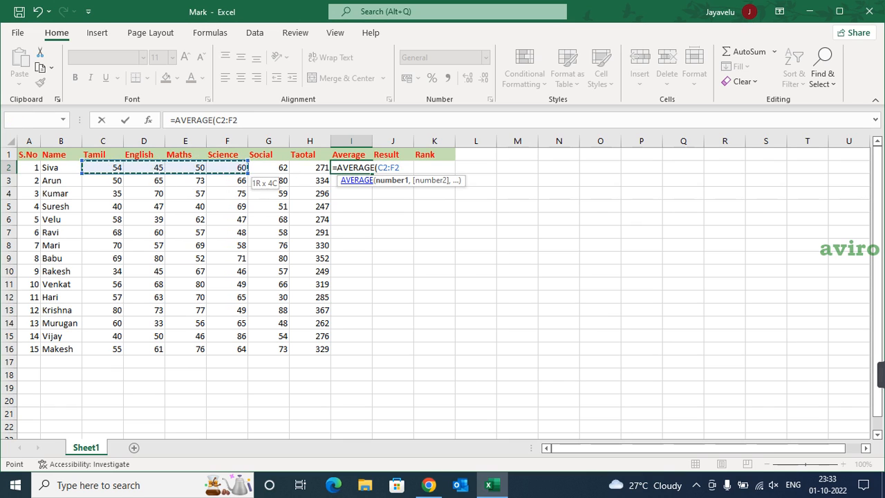
pyautogui.hotkey('shift', 'Right')
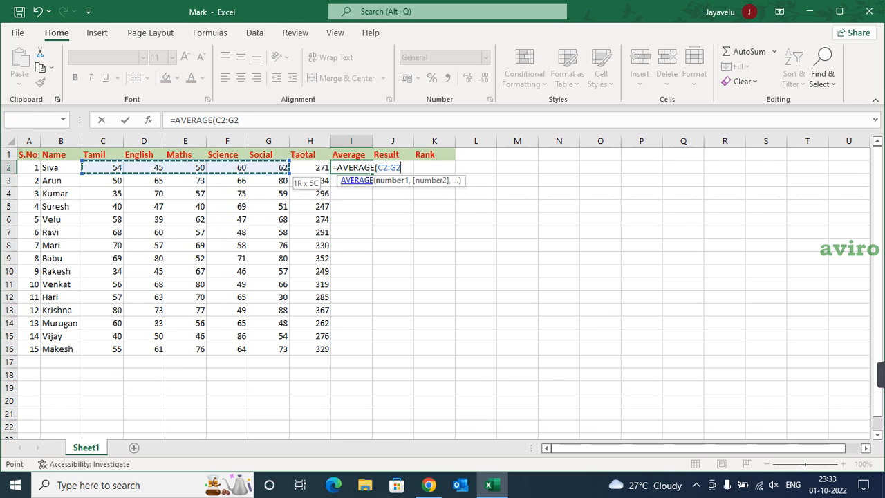
pyautogui.press('Return')
pyautogui.press('Up')
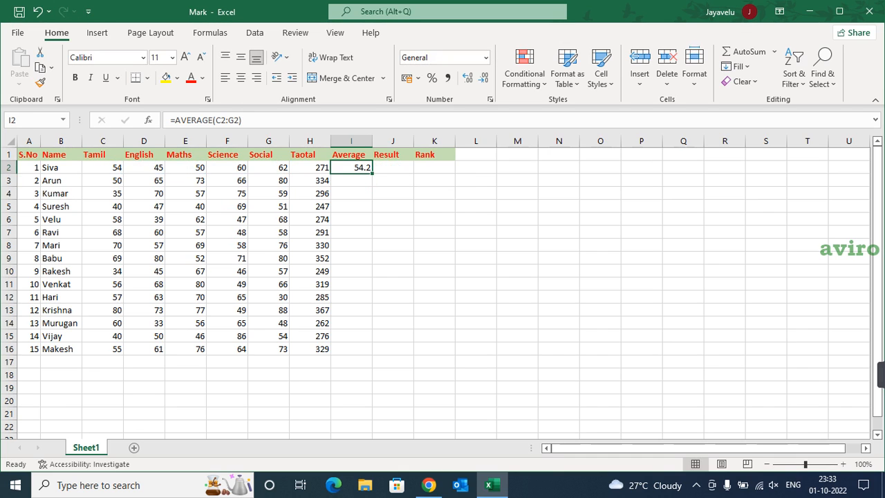
# Replace the formula in I2 with =AVERAGE(H2/5) to derive the first student's average from the total.
pyautogui.press('Delete')
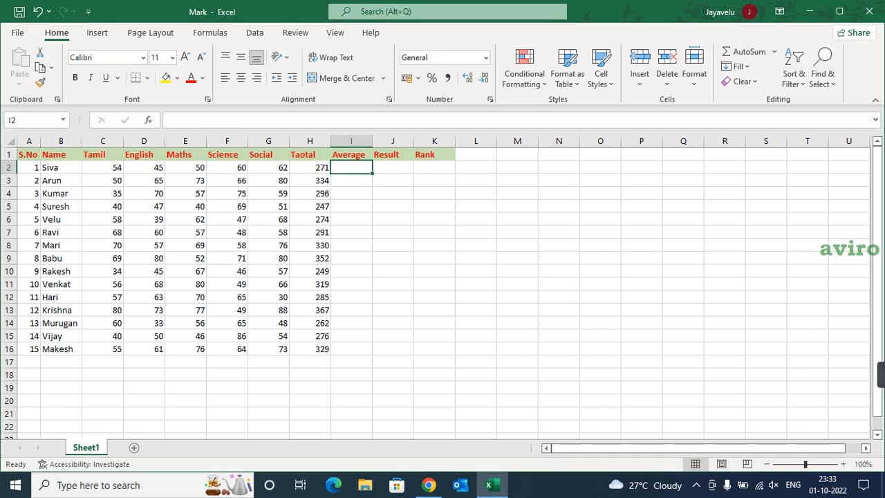
pyautogui.write('=av')
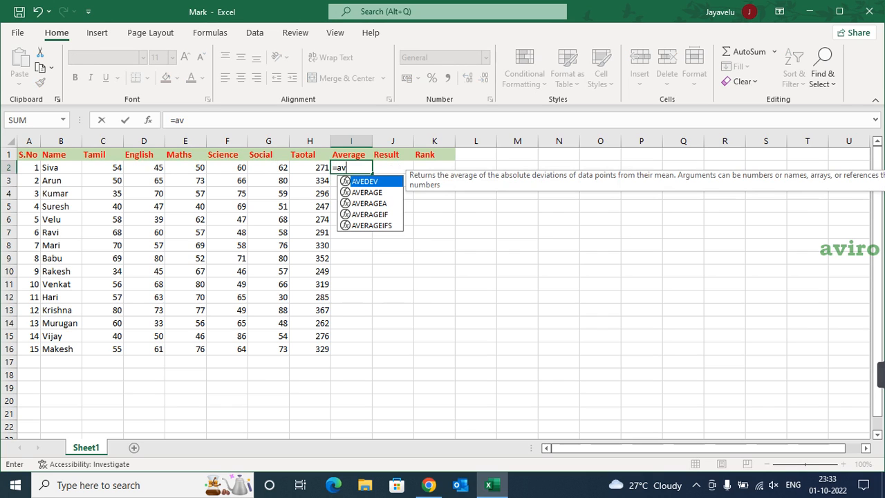
pyautogui.press('Down')
pyautogui.press('Tab')
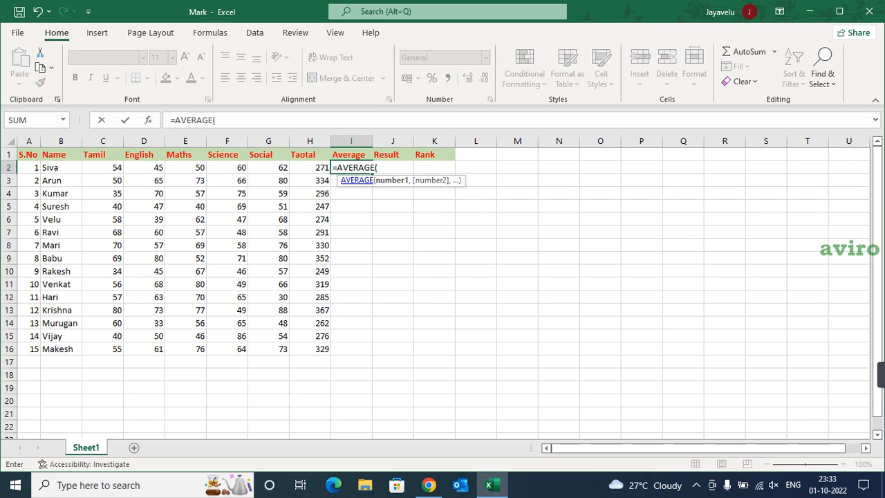
pyautogui.press('Left')
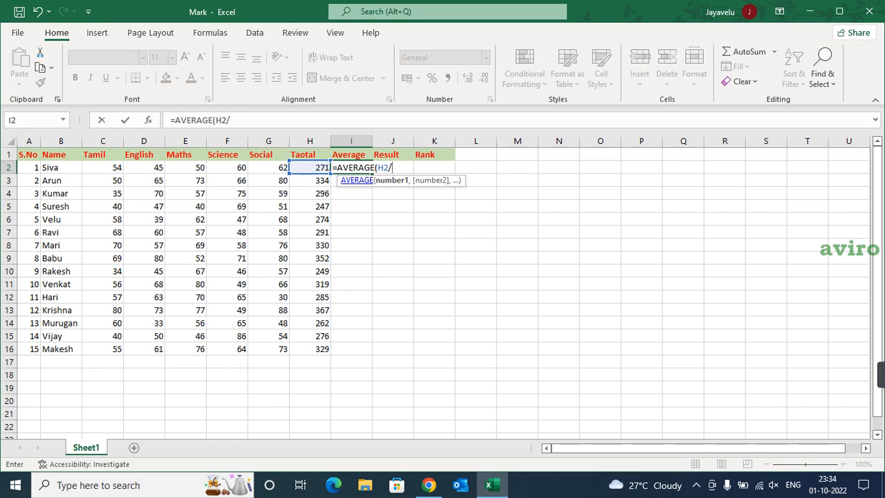
pyautogui.write('5')
pyautogui.press('Return')
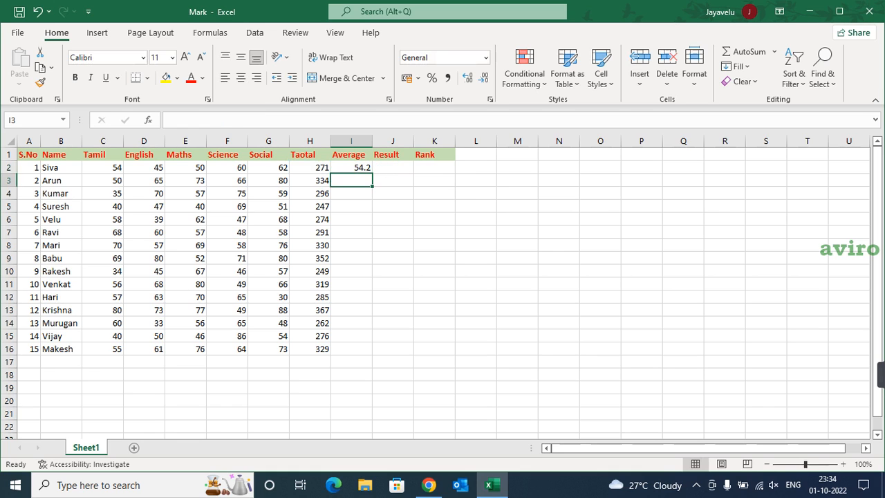
# Clear I2 and enter =AVERAGE(C2:G2) to average the first student's five subject marks.
pyautogui.click(352, 168)
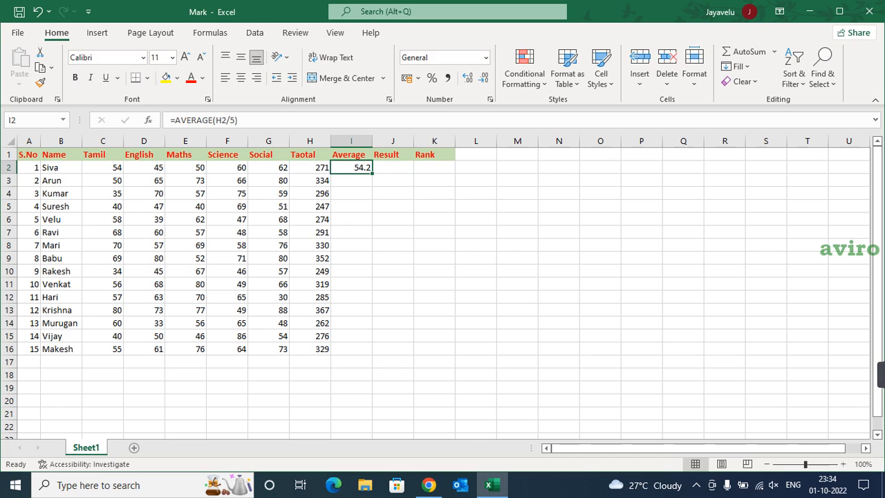
pyautogui.press('Delete')
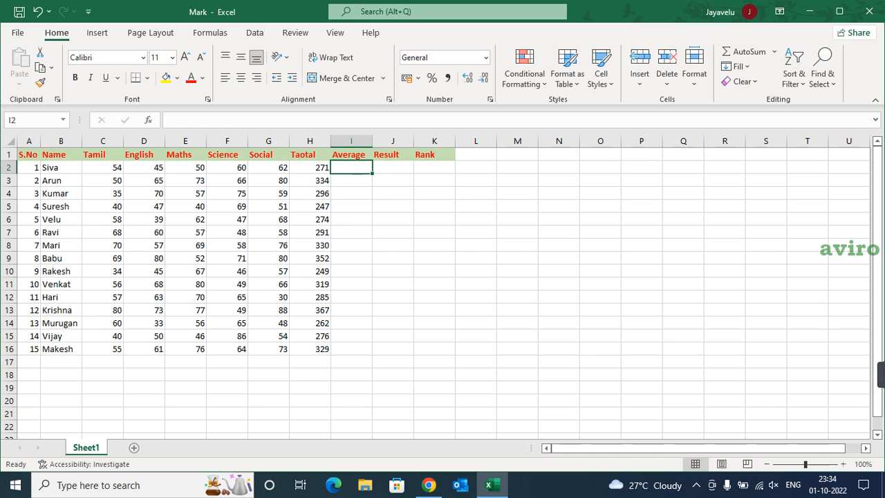
pyautogui.write('=av')
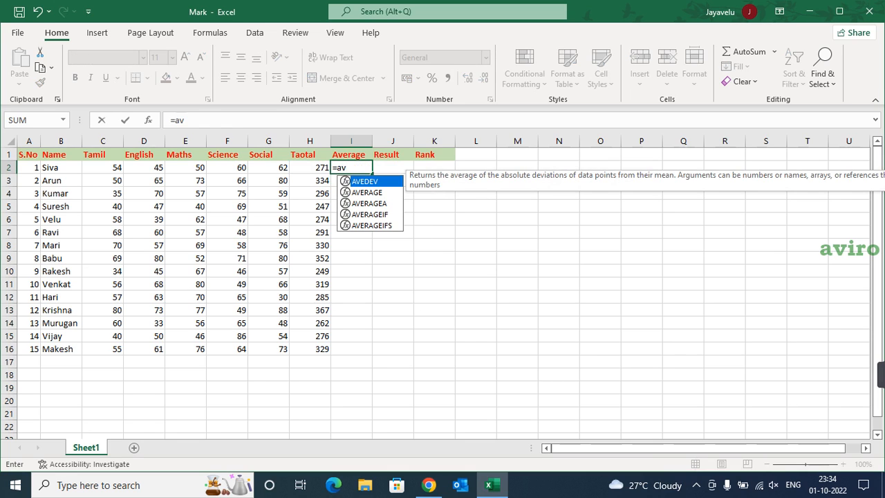
pyautogui.press('Down')
pyautogui.press('Tab')
pyautogui.press('Left')
pyautogui.press('Left')
pyautogui.press('Left')
pyautogui.press('Left')
pyautogui.press('Left')
pyautogui.press('Left')
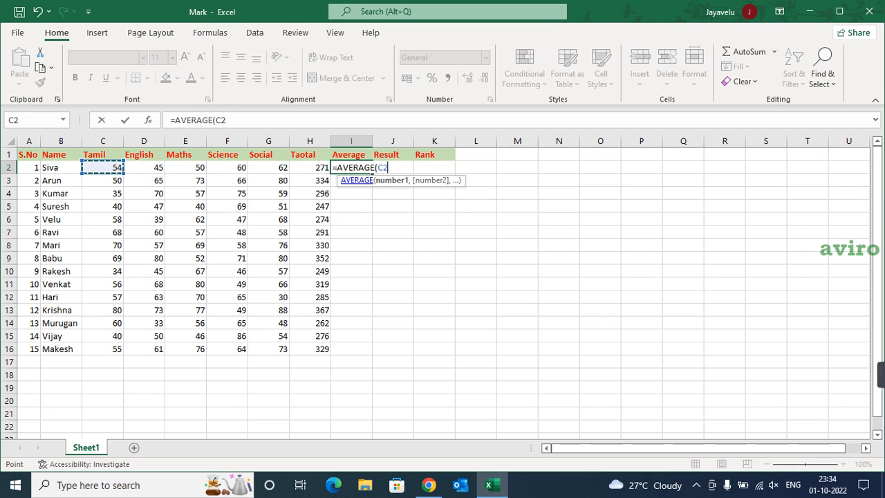
pyautogui.hotkey('shift', 'Right')
pyautogui.hotkey('shift', 'Right')
pyautogui.hotkey('shift', 'Right')
pyautogui.hotkey('shift', 'Right')
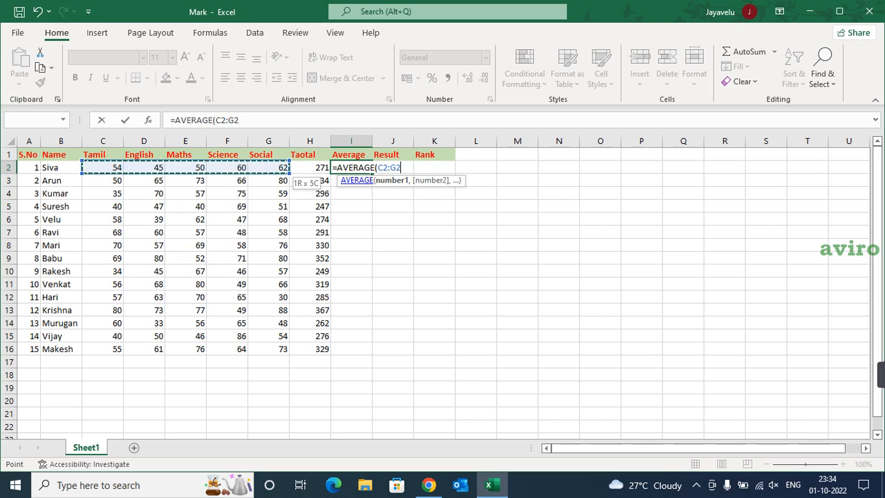
pyautogui.hotkey('ctrl', 'Return')
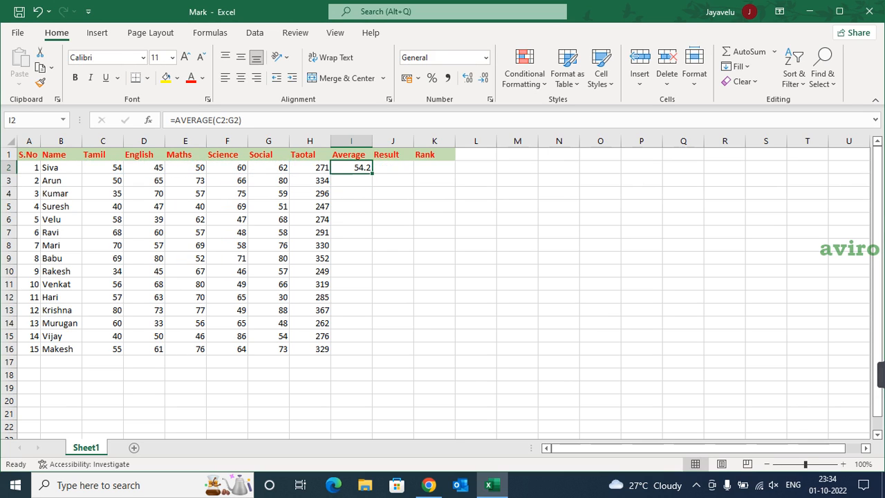
# Copy the average formula from I2 to every student row through I16.
pyautogui.hotkey('ctrl', 'c')
pyautogui.moveTo(351, 167); pyautogui.dragTo(351, 350)
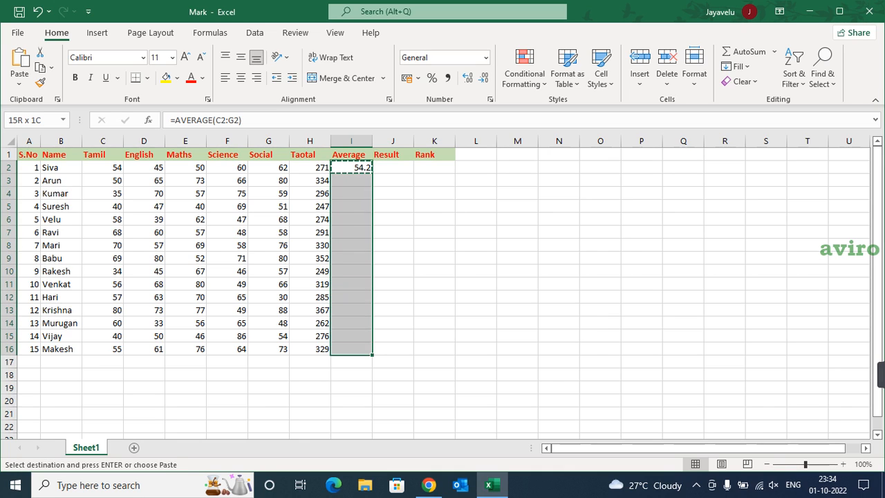
pyautogui.hotkey('ctrl', 'v')
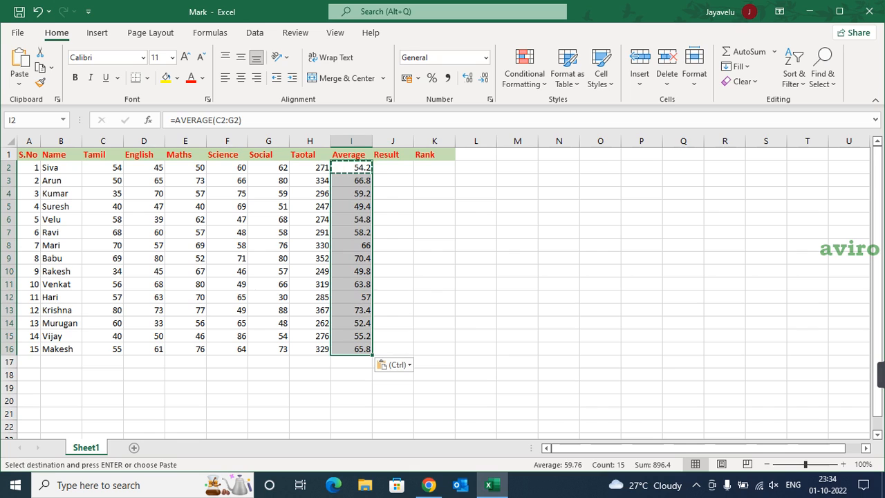
# Check the copied average formulas down the Average column, examining the cell references used in I12.
pyautogui.press('Up')
pyautogui.press('Down')
pyautogui.press('Down')
pyautogui.press('Down')
pyautogui.press('Down')
pyautogui.press('Down')
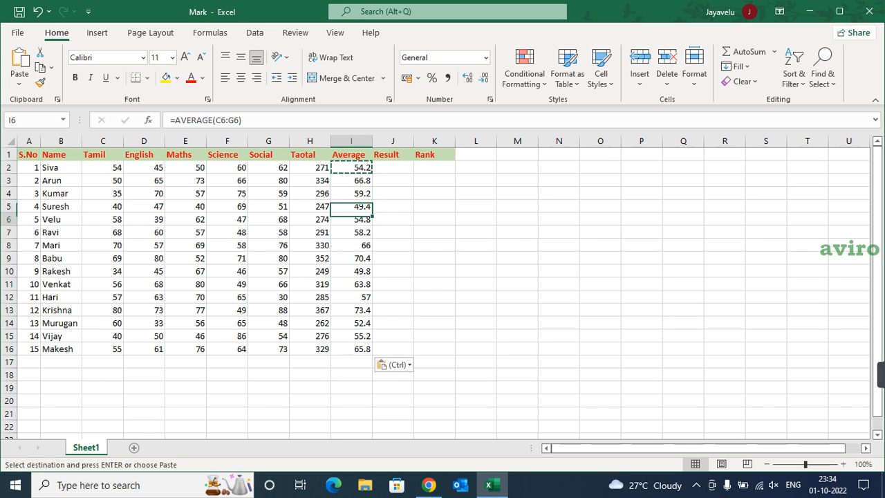
pyautogui.press('Down')
pyautogui.press('Down')
pyautogui.press('Down')
pyautogui.press('Down')
pyautogui.press('Down')
pyautogui.press('Down')
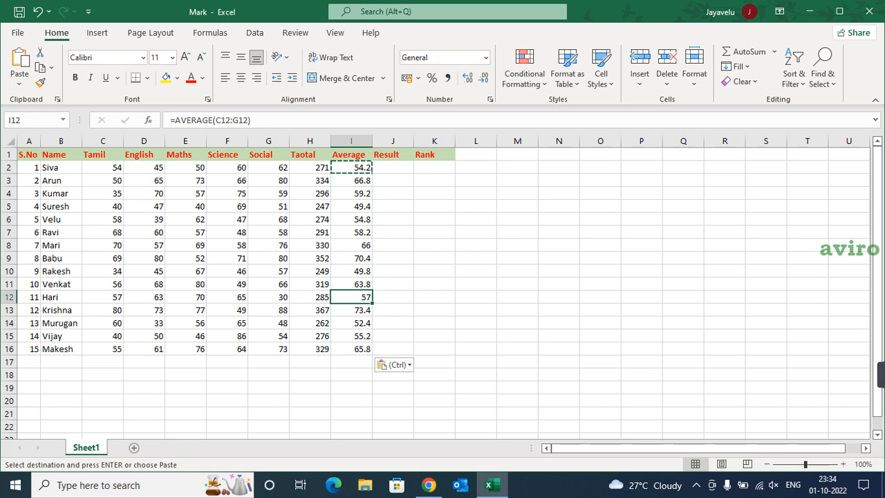
pyautogui.press('F2')
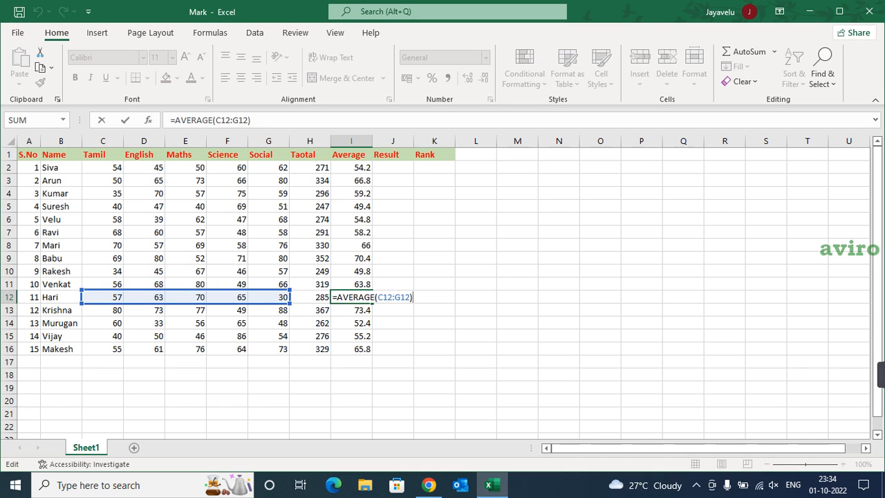
pyautogui.press('Escape')
# Start an IF formula in J2 with a nested AND whose first condition is C2>=35 for the Tamil mark.
pyautogui.press('Right')
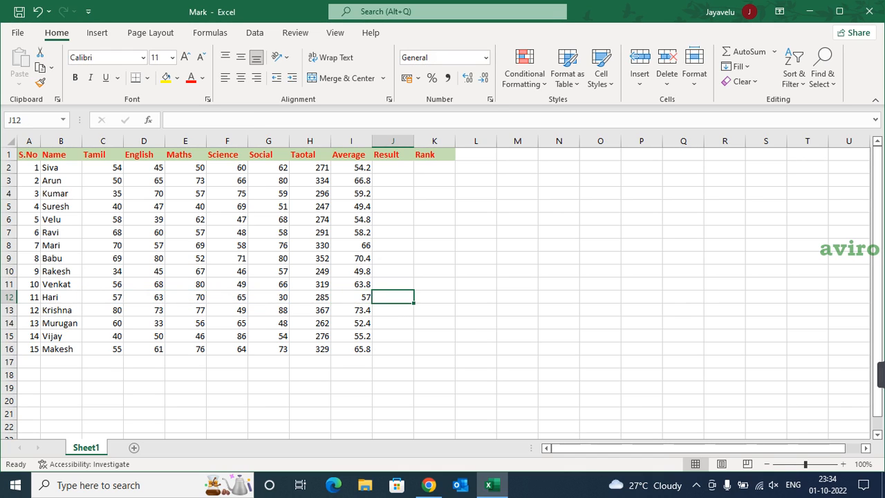
pyautogui.press('Up')
pyautogui.press('Up')
pyautogui.press('Up')
pyautogui.press('Up')
pyautogui.press('Up')
pyautogui.press('Up')
pyautogui.press('Up')
pyautogui.press('Up')
pyautogui.press('Up')
pyautogui.press('Up')
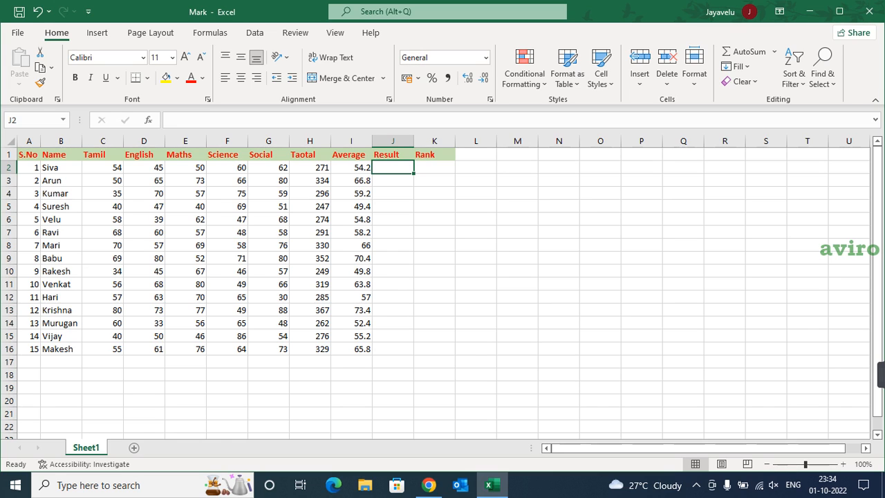
pyautogui.write('=if')
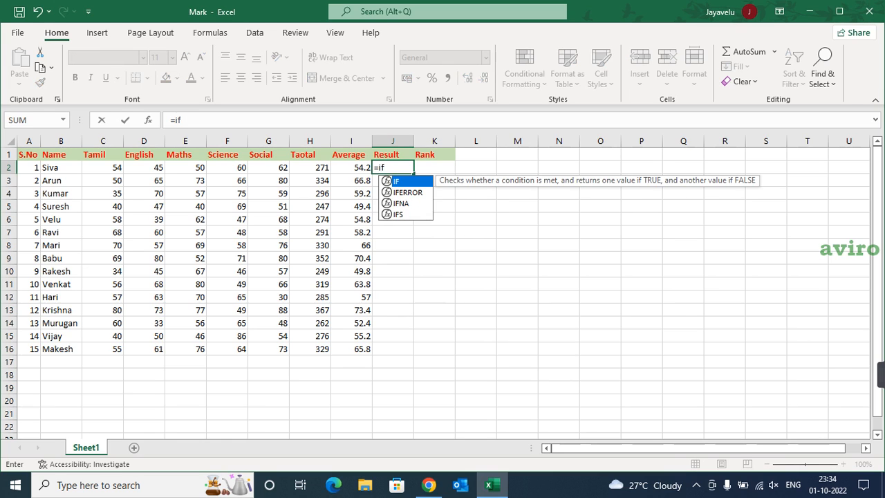
pyautogui.press('Tab')
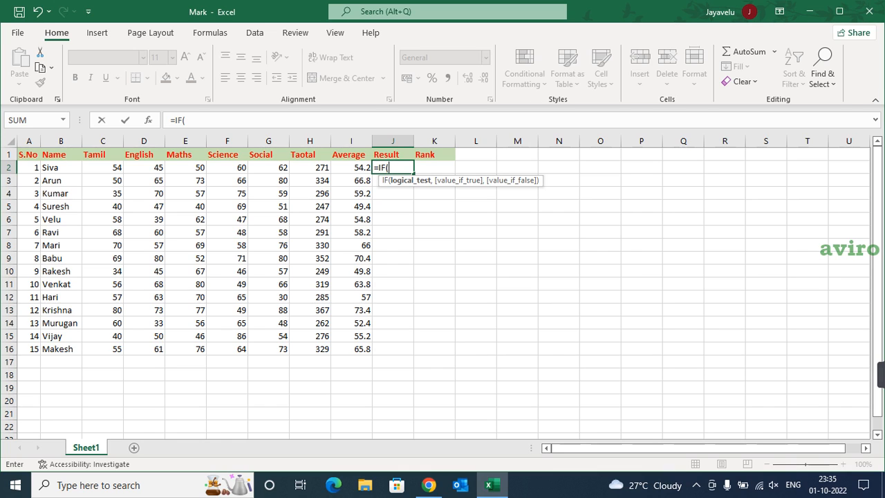
pyautogui.write('an')
pyautogui.press('Tab')
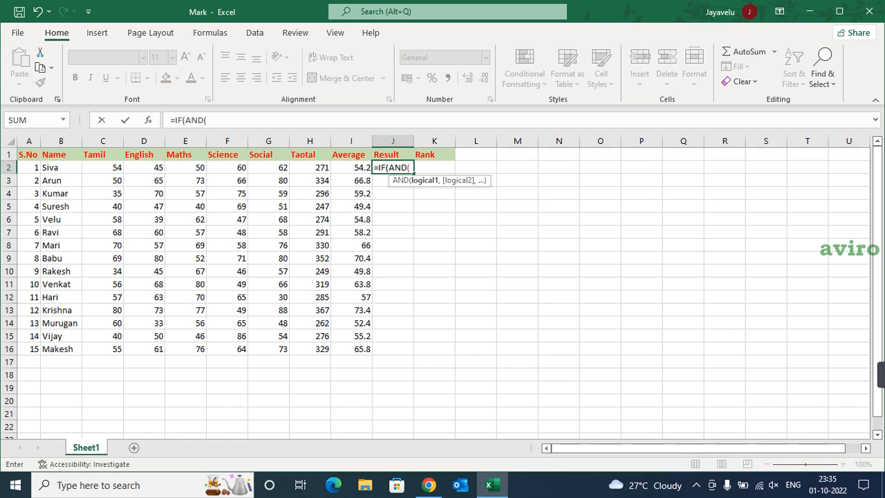
pyautogui.press('Left')
pyautogui.press('Left')
pyautogui.press('Left')
pyautogui.press('Left')
pyautogui.press('Left')
pyautogui.press('Left')
pyautogui.press('Left')
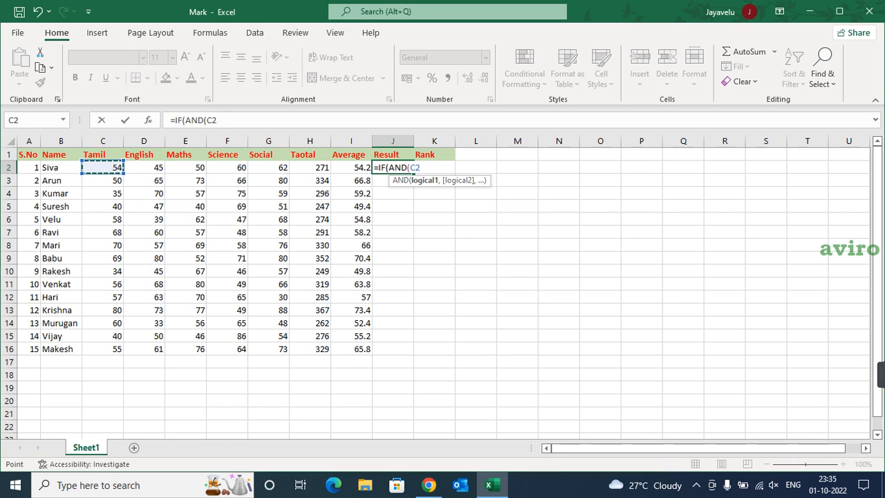
pyautogui.write('>=35')
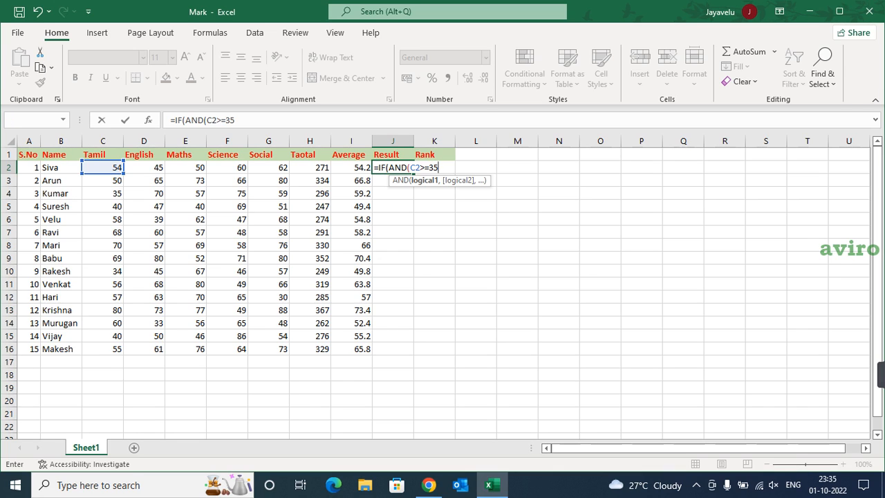
pyautogui.press('Return')
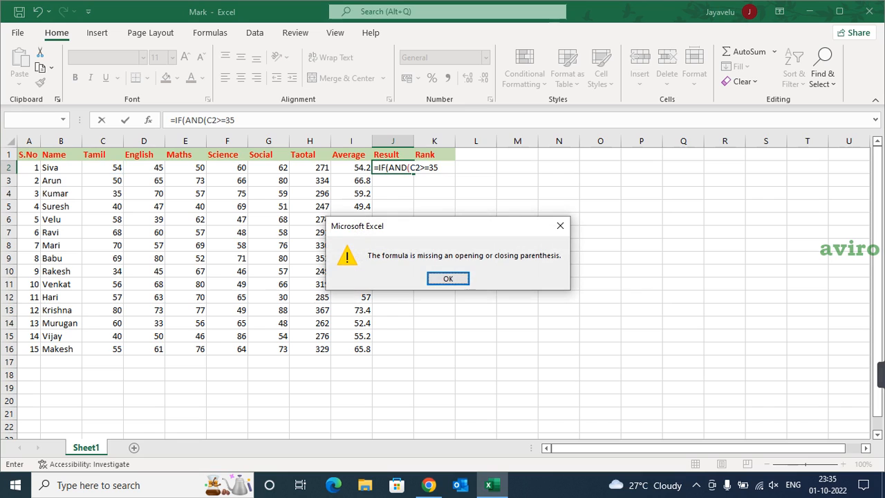
pyautogui.press('Return')
pyautogui.press('Right')
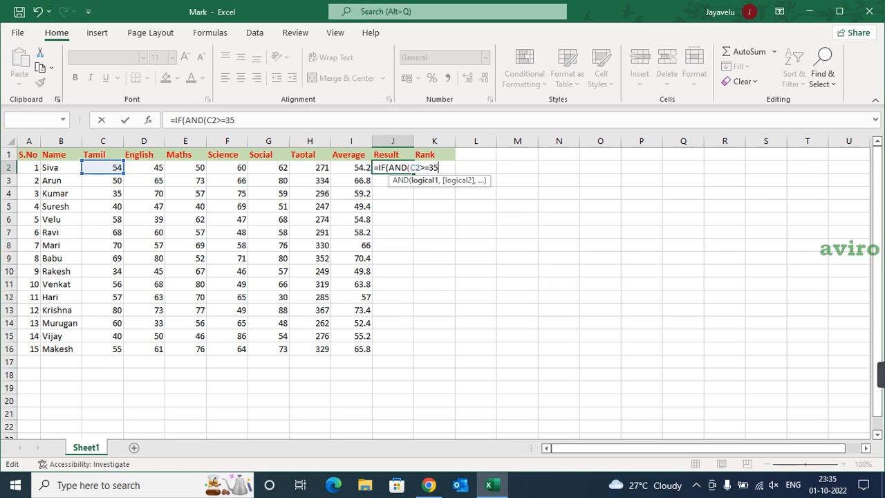
# Add D2>=35 as the AND function's second condition in J2, testing the English mark.
pyautogui.write(',')
pyautogui.press('Left')
pyautogui.press('Left')
pyautogui.press('Left')
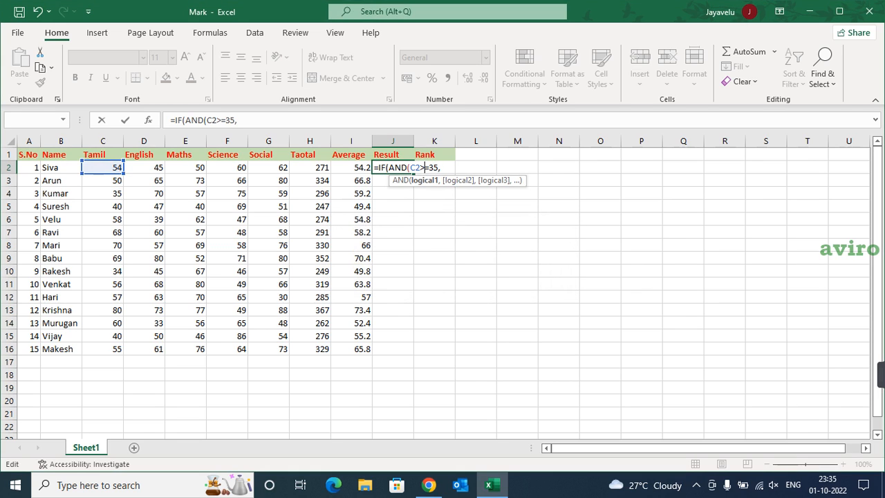
pyautogui.press('Right')
pyautogui.press('Right')
pyautogui.press('Right')
pyautogui.press('Right')
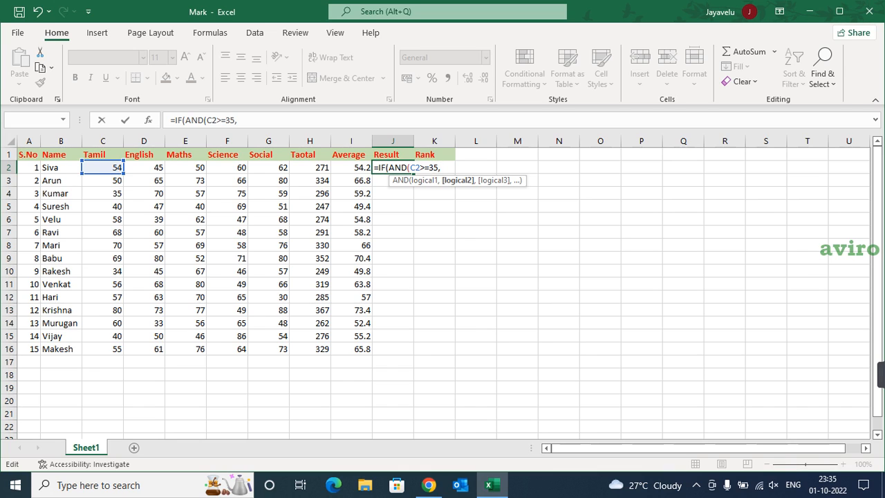
pyautogui.click(144, 167)
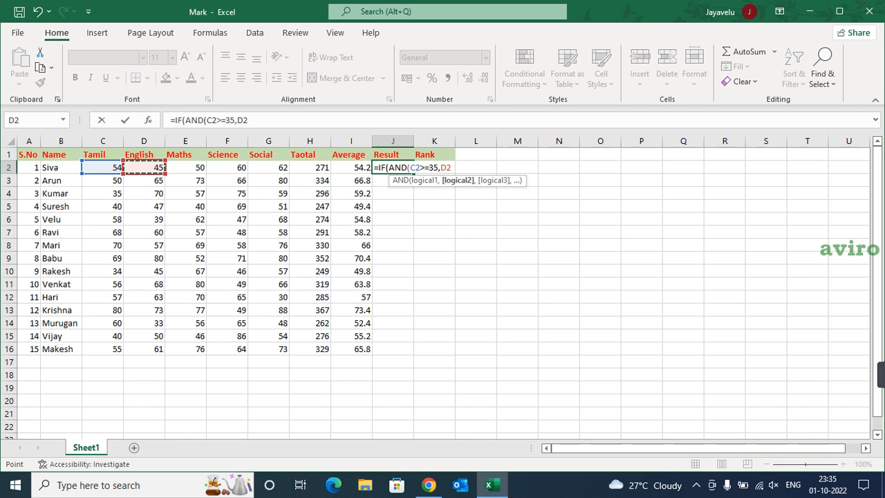
pyautogui.write('>=35,')
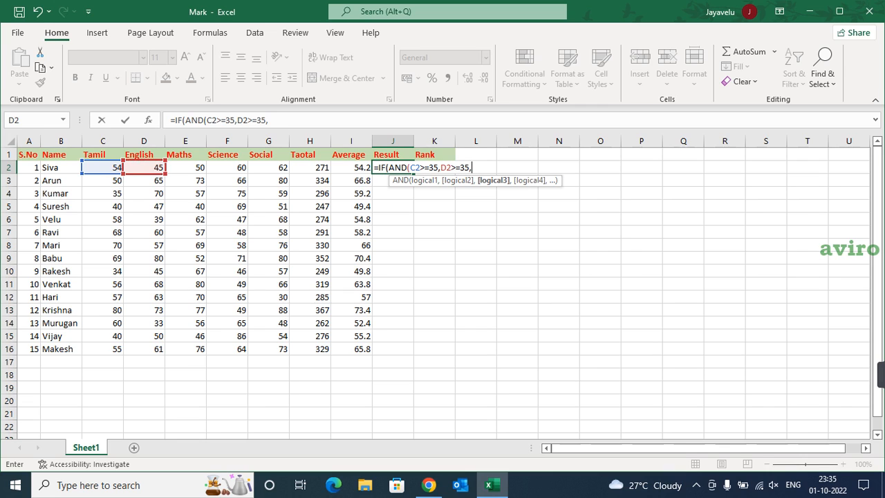
# Add the conditions E2>=35 and F2>=35 to the AND function in J2 for the Maths and Science marks.
pyautogui.press('Left')
pyautogui.press('Left')
pyautogui.press('Left')
pyautogui.press('Left')
pyautogui.press('Left')
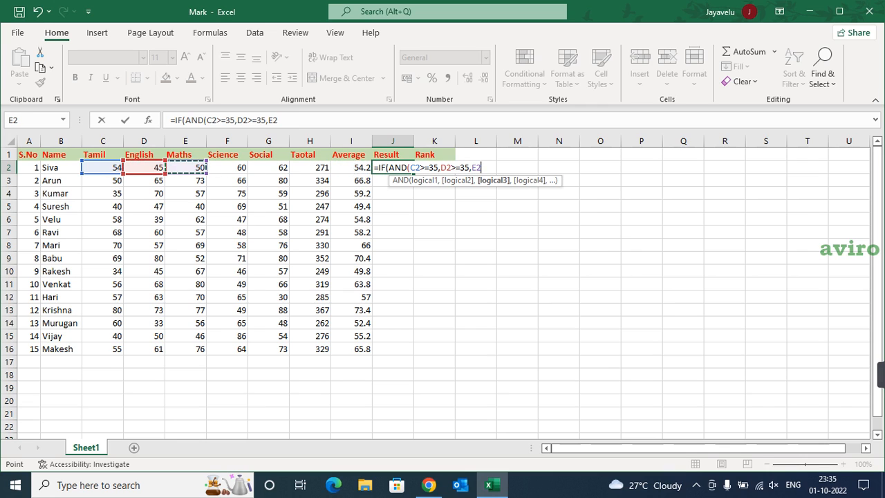
pyautogui.write('>=35,')
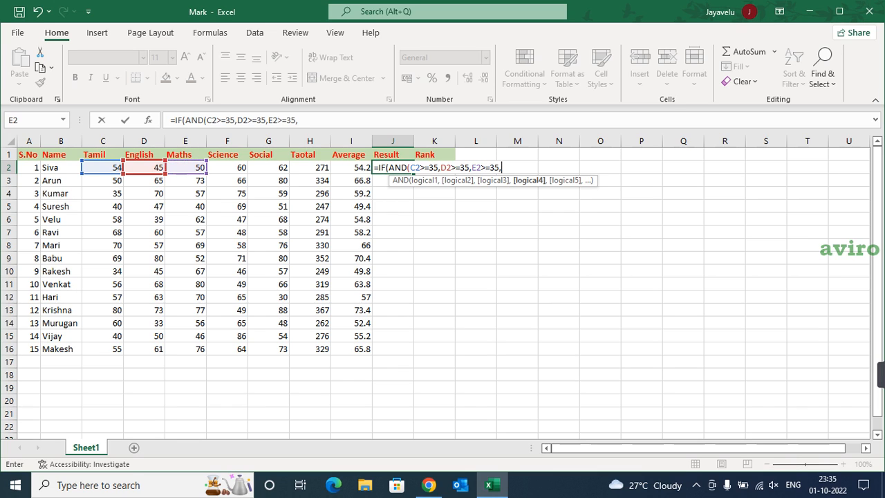
pyautogui.press('Left')
pyautogui.press('Left')
pyautogui.press('Left')
pyautogui.press('Left')
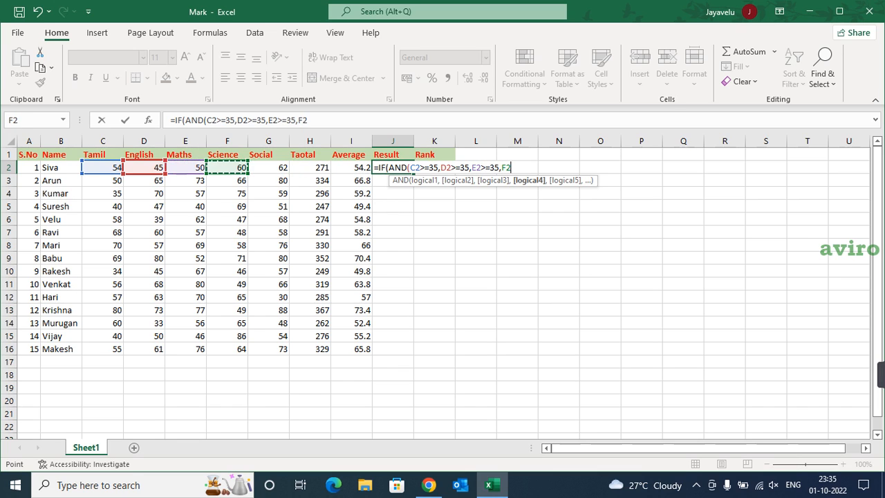
pyautogui.write('>=35,')
# Add G2>=35 as the fifth condition for the Social mark in J2 and close the AND function.
pyautogui.press('Left')
pyautogui.press('Left')
pyautogui.press('Left')
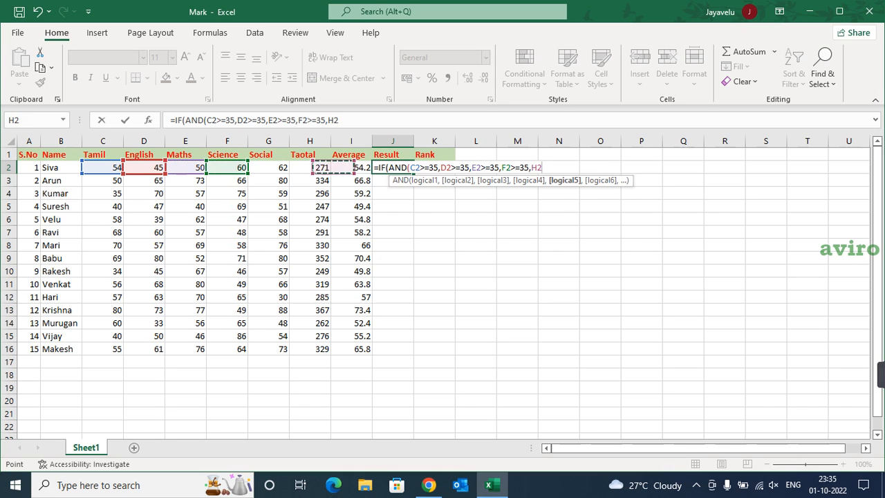
pyautogui.write('>=35')
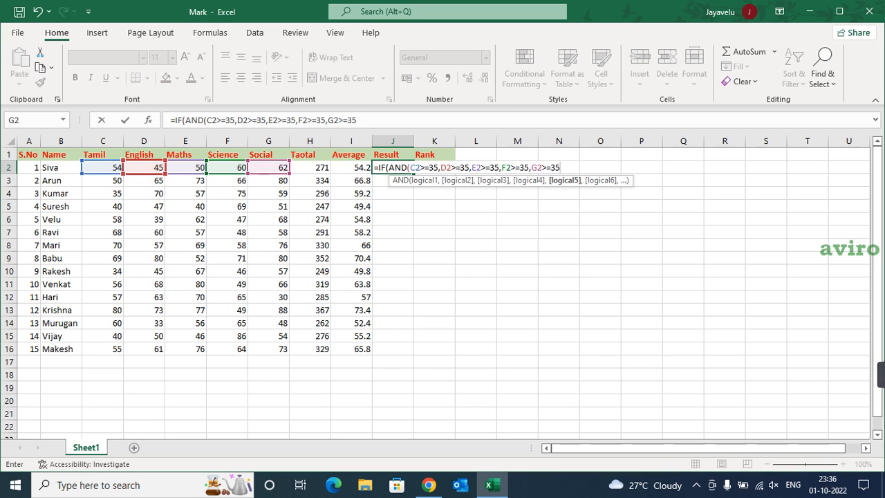
pyautogui.write(')')
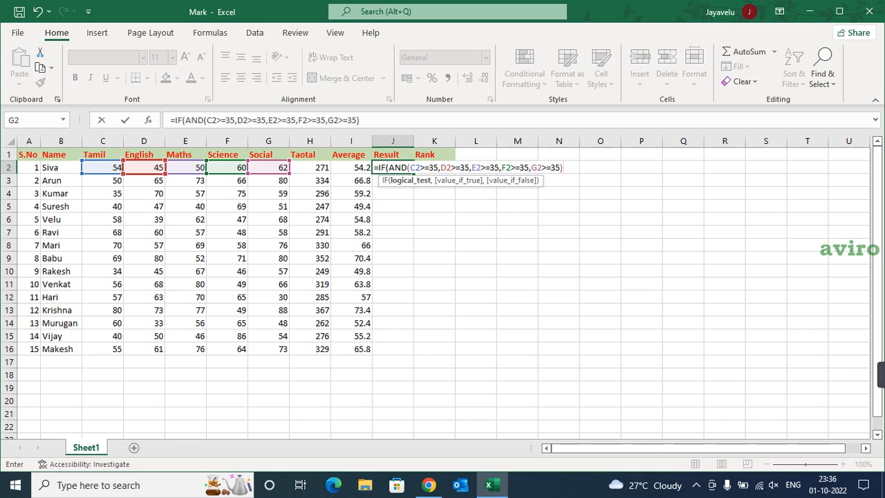
# Complete the IF formula in J2 with "Pass" as the true value and "Fail" as the false value, accepting the closing-bracket correction.
pyautogui.write(',')
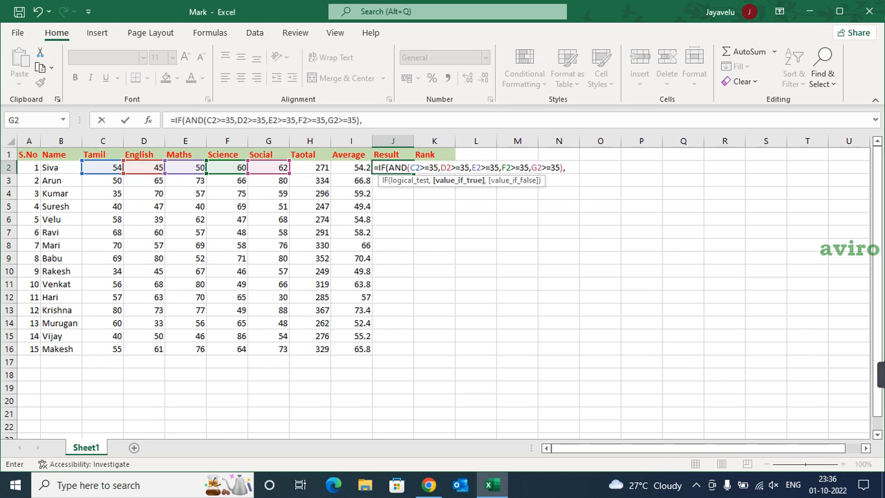
pyautogui.write('"Pass",')
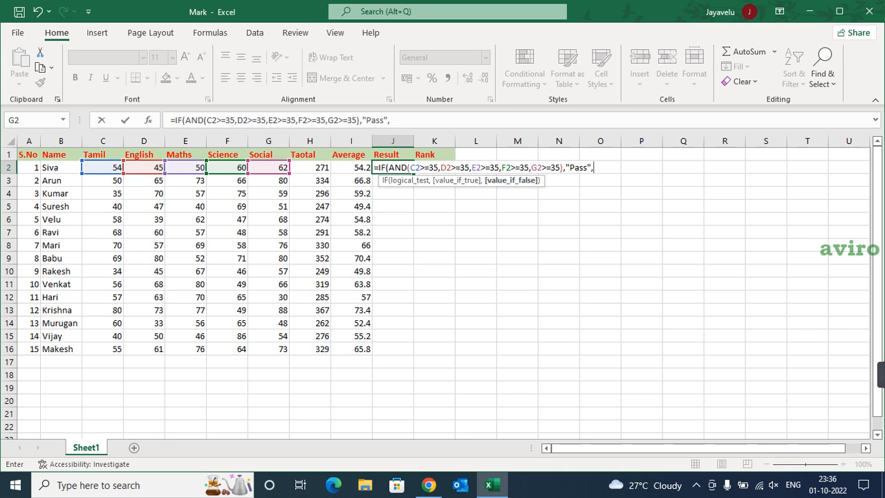
pyautogui.write('"Fail")')
pyautogui.press('BackSpace')
pyautogui.press('Return')
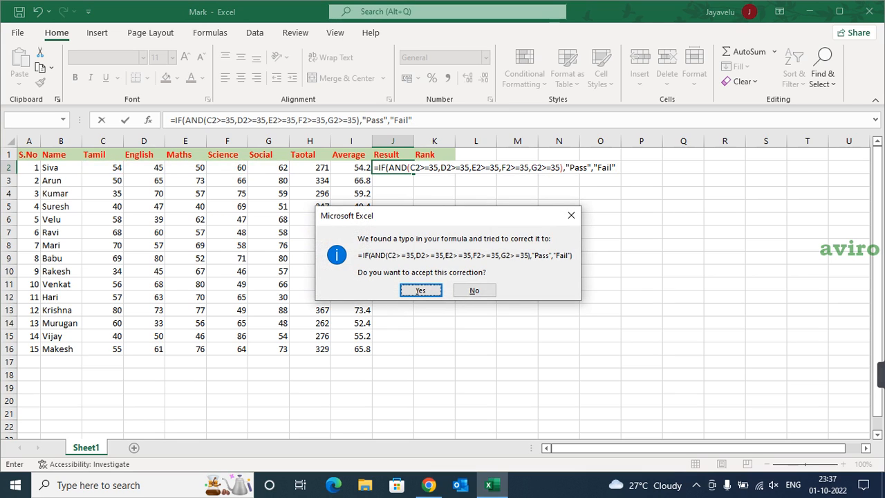
pyautogui.press('Return')
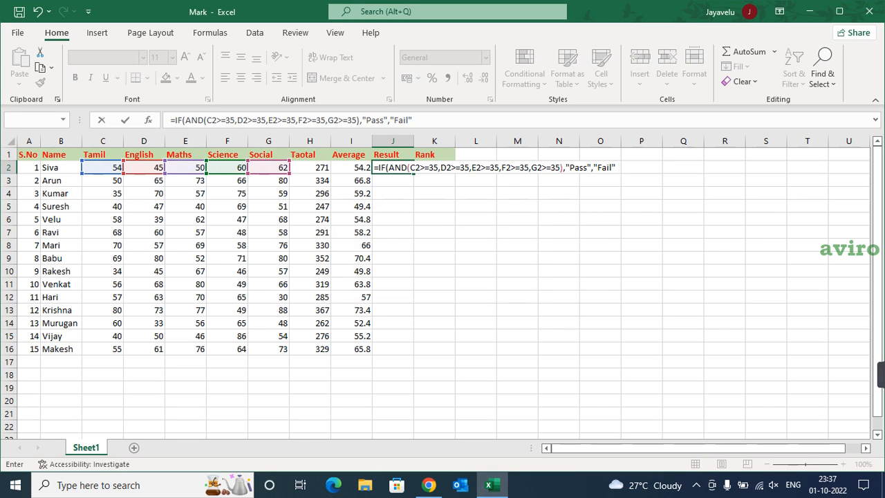
# Fill the Pass/Fail formula from J2 down the Result column to J16.
pyautogui.click(393, 167)
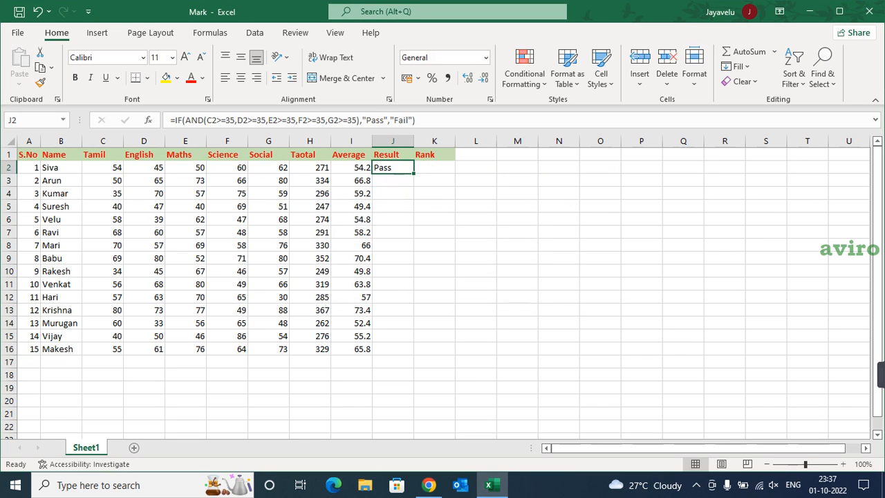
pyautogui.moveTo(393, 167); pyautogui.dragTo(393, 361)
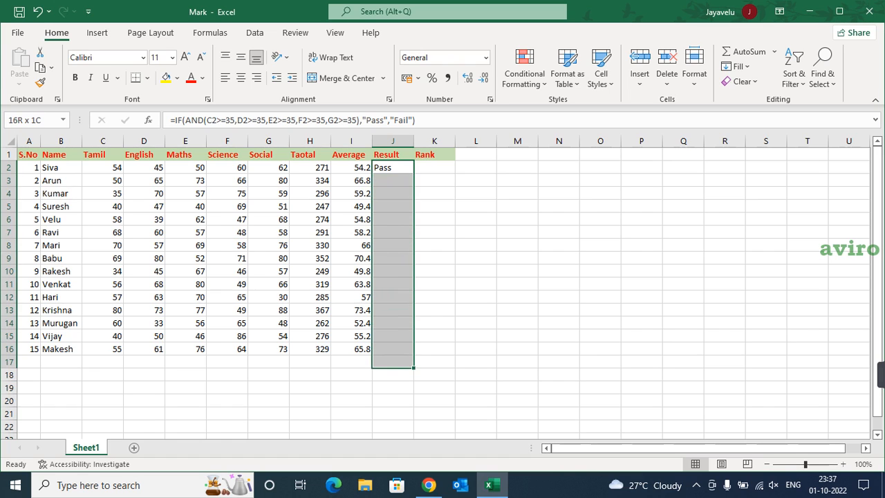
pyautogui.press('Up')
pyautogui.press('Down')
pyautogui.press('Left')
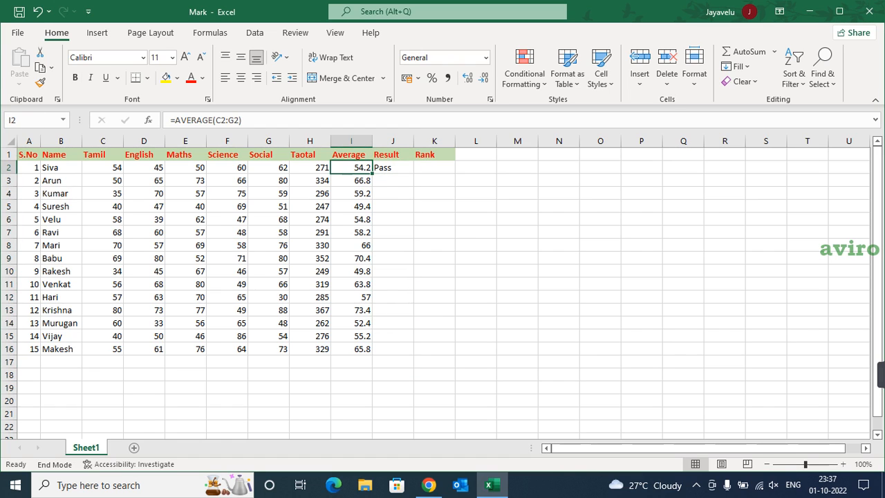
pyautogui.hotkey('ctrl', 'Down')
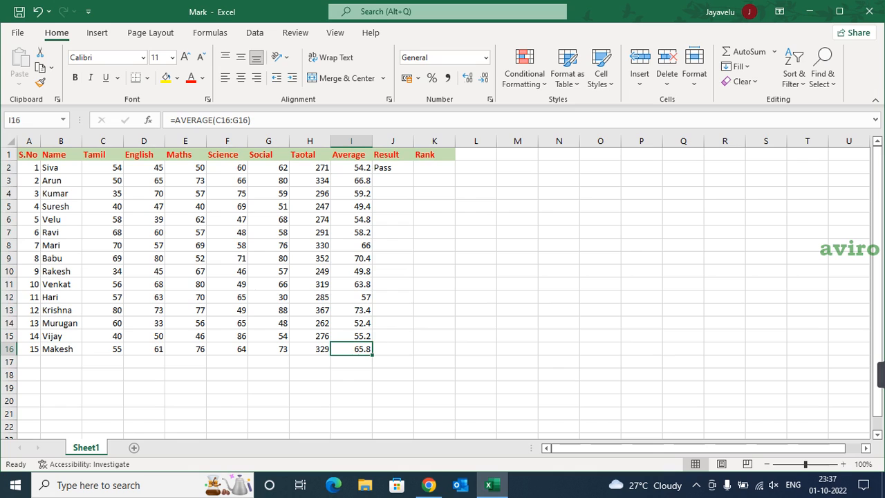
pyautogui.click(393, 348)
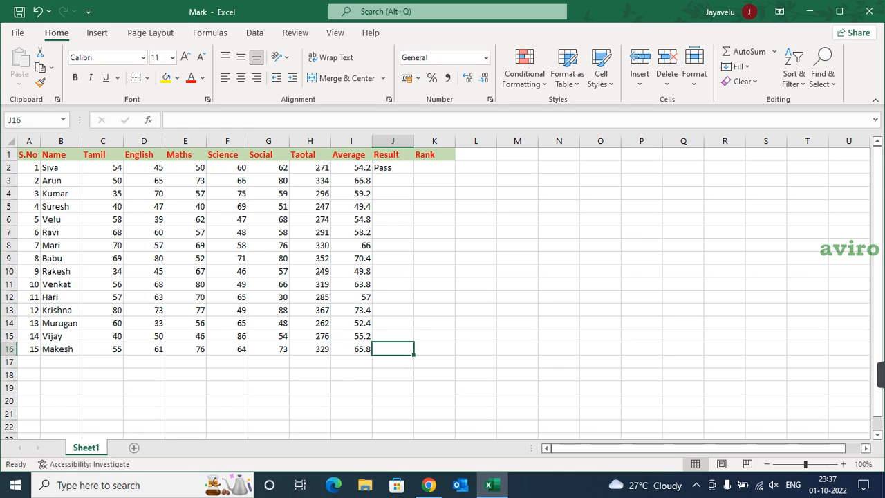
pyautogui.press('End')
pyautogui.hotkey('shift', 'Up')
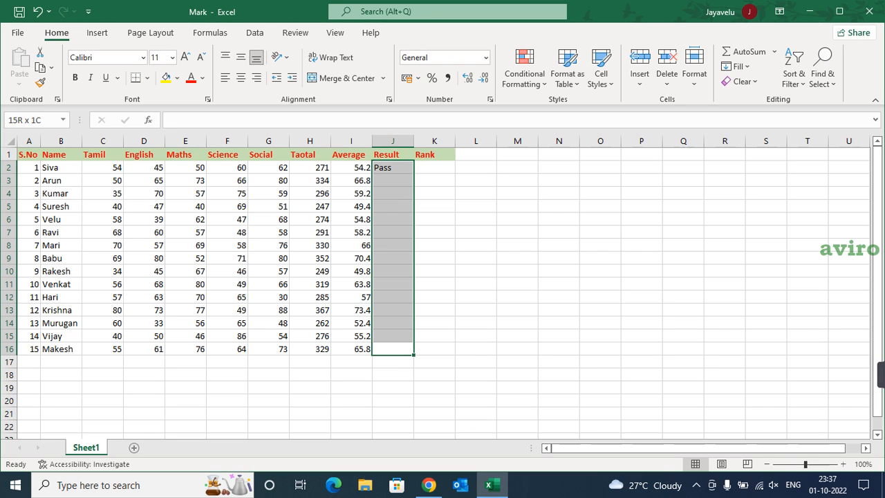
pyautogui.hotkey('ctrl', 'd')
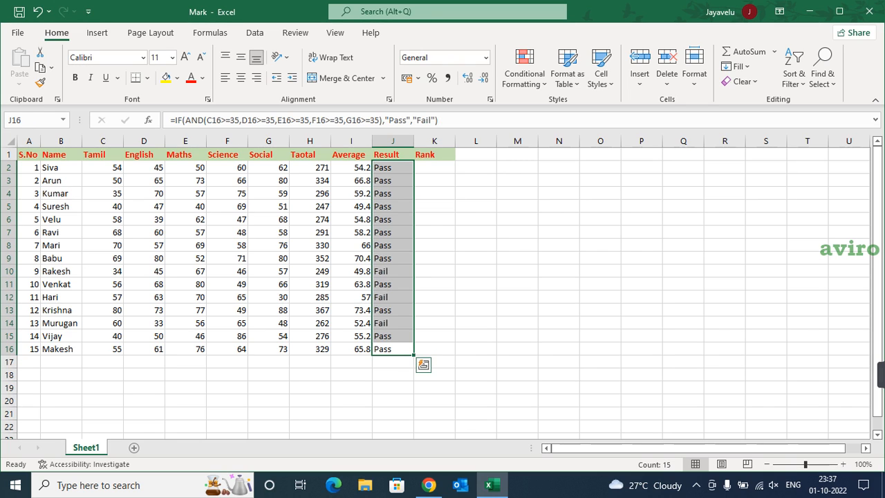
# Look through the Result column from the header down to row 12 to check the filled results.
pyautogui.press('Right')
pyautogui.press('Left')
pyautogui.hotkey('ctrl', 'Up')
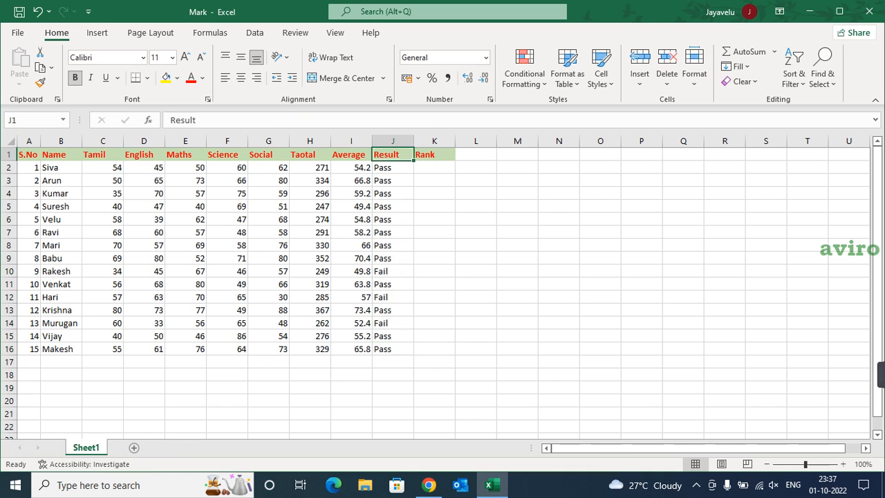
pyautogui.press('Down')
pyautogui.press('Down')
pyautogui.press('Down')
pyautogui.press('Down')
pyautogui.press('Down')
pyautogui.press('Down')
pyautogui.press('Down')
pyautogui.press('Down')
pyautogui.press('Down')
pyautogui.press('Down')
pyautogui.press('Down')
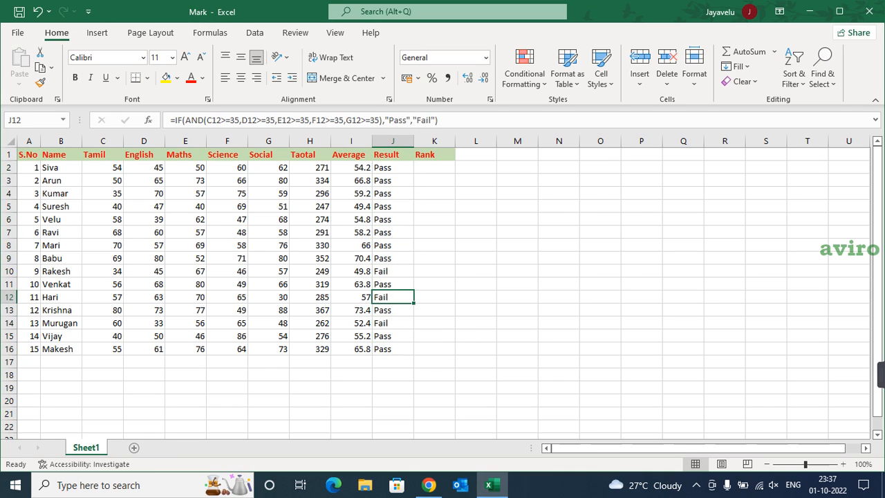
# Highlight rows 10, 12 and 14 one at a time to compare their subject marks with their results.
pyautogui.press('Up')
pyautogui.press('Up')
pyautogui.press('Up')
pyautogui.press('Down')
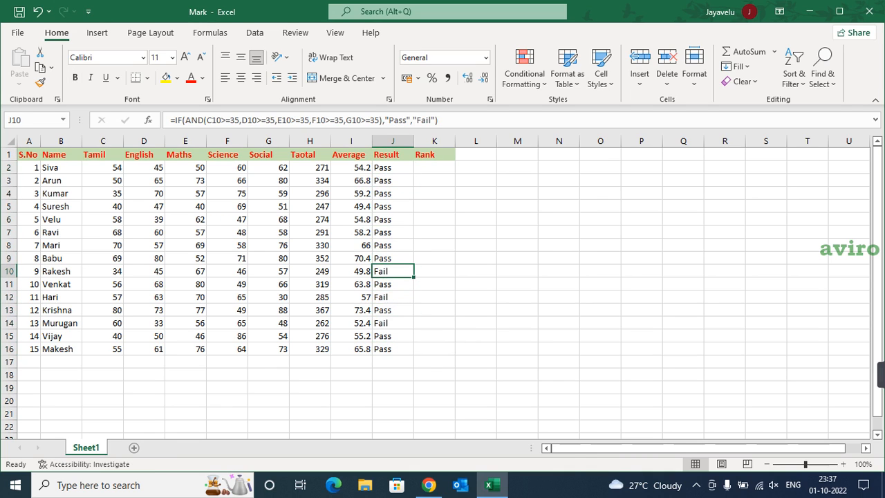
pyautogui.hotkey('shift', 'space')
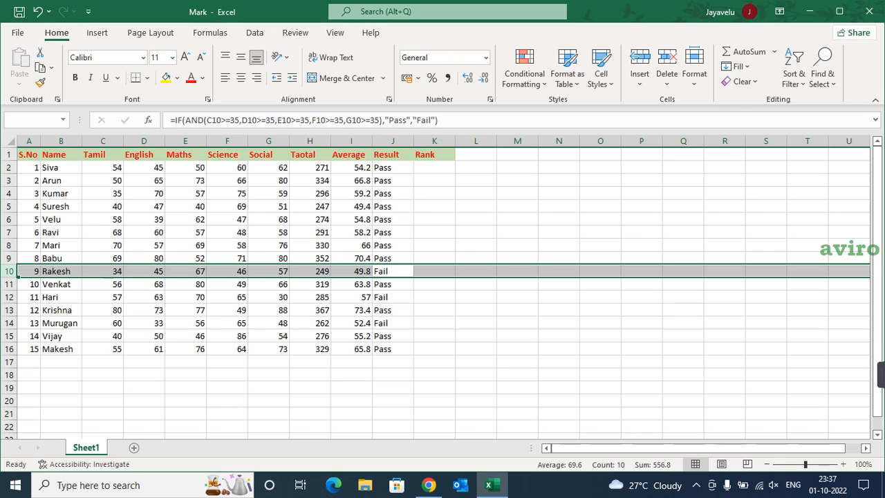
pyautogui.press('Down')
pyautogui.press('Down')
pyautogui.hotkey('shift', 'space')
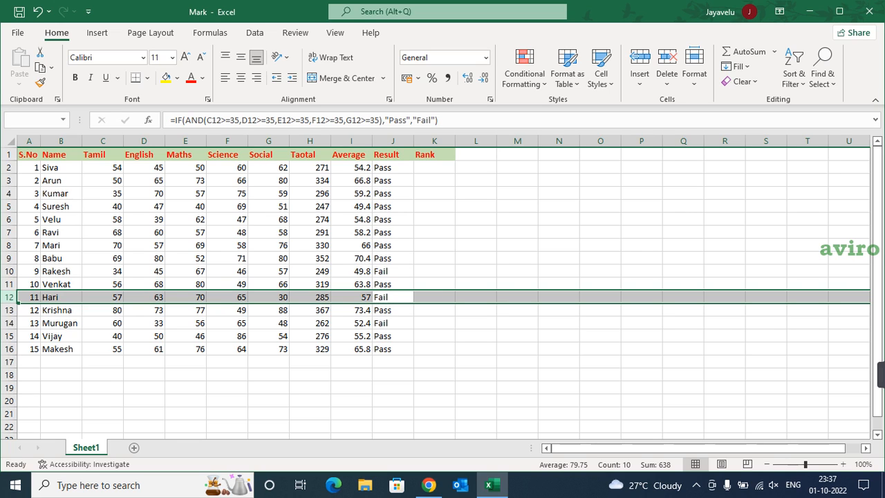
pyautogui.press('Down')
pyautogui.press('Down')
pyautogui.press('Down')
pyautogui.press('Up')
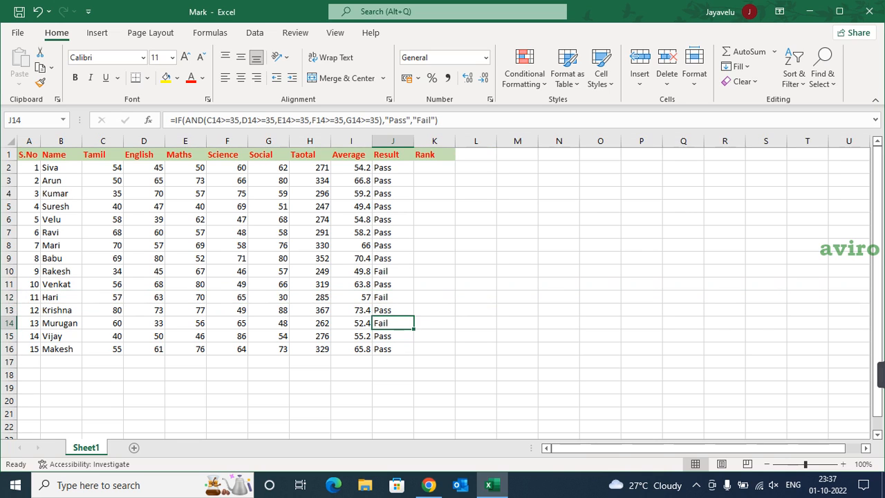
pyautogui.hotkey('shift', 'space')
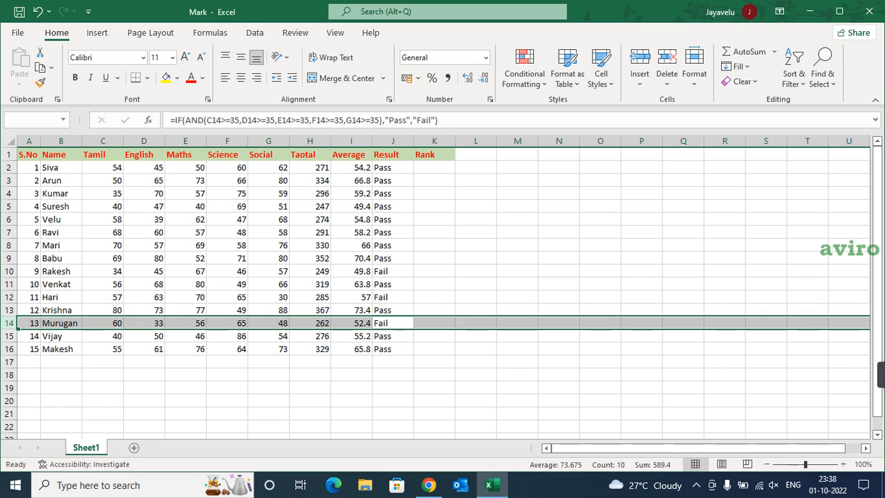
# Start a RANK formula in K2 with the student's total in H2 as the number to rank.
pyautogui.hotkey('ctrl', 'Up')
pyautogui.press('Down')
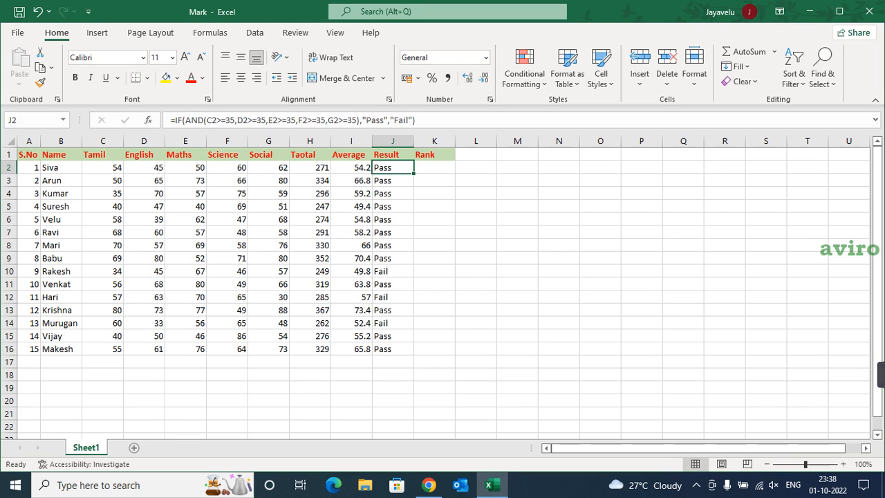
pyautogui.press('Right')
pyautogui.press('Up')
pyautogui.press('Down')
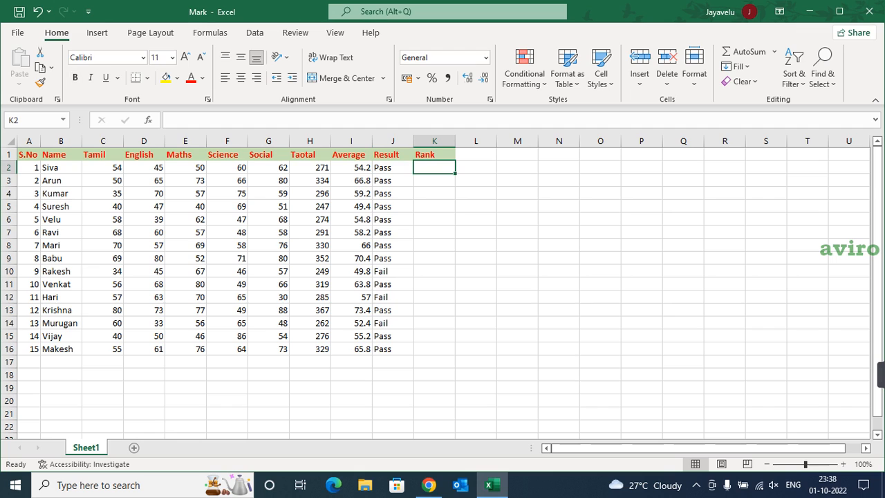
pyautogui.write('=ran')
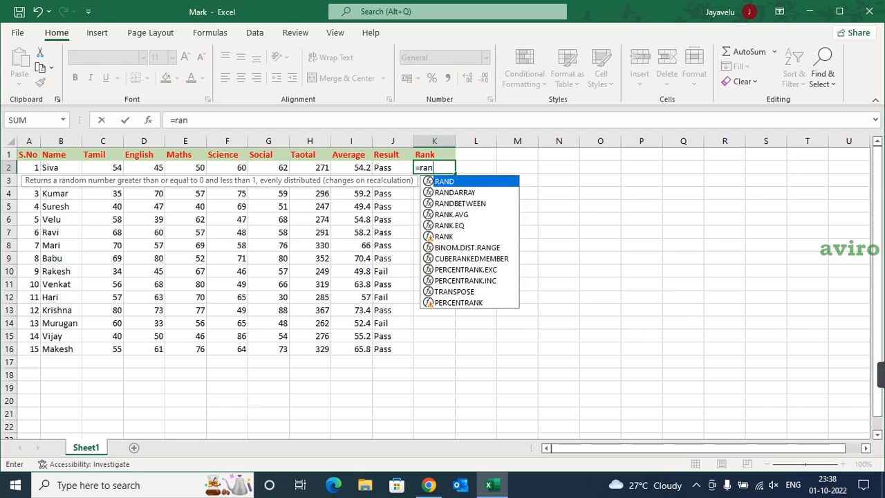
pyautogui.write('k')
pyautogui.press('Down')
pyautogui.press('Down')
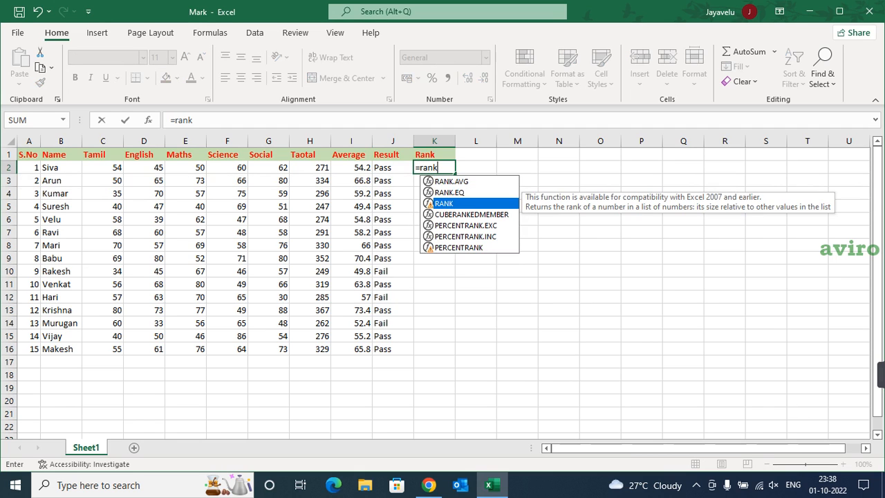
pyautogui.press('Tab')
pyautogui.press('Left')
pyautogui.press('Left')
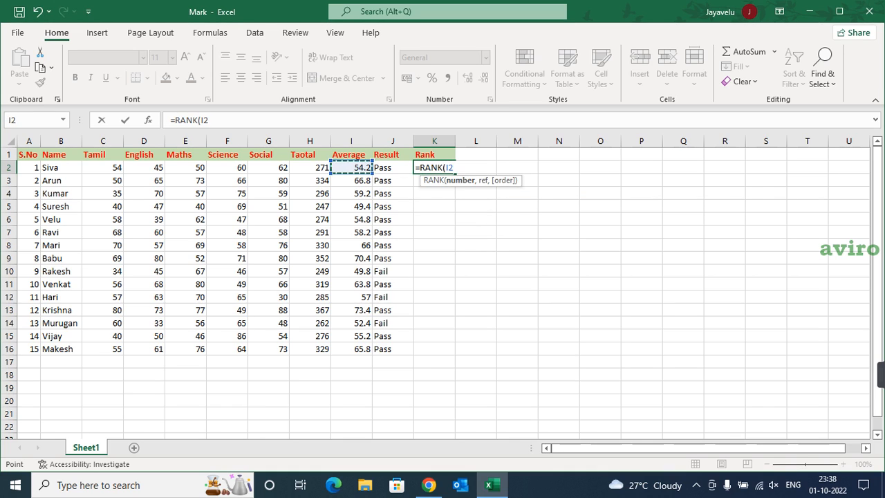
pyautogui.press('Left')
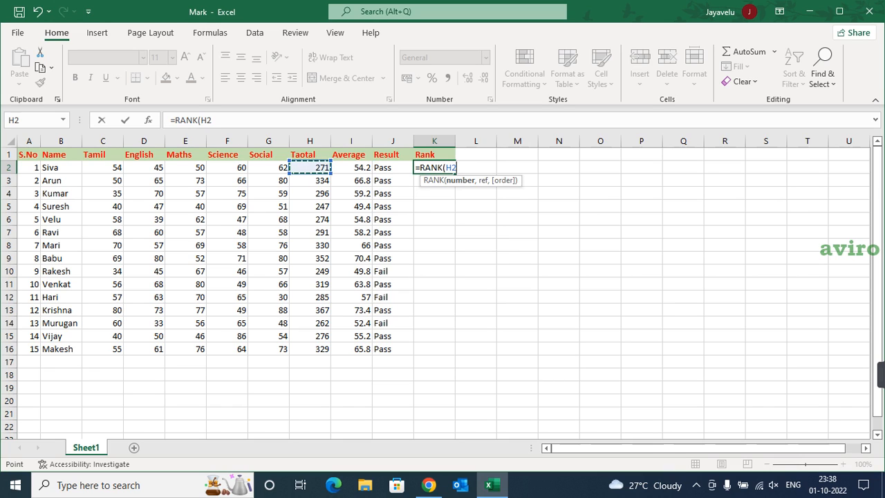
# Complete the RANK formula in K2 with the whole column H:H as reference and 0 for descending order.
pyautogui.write(',H2')
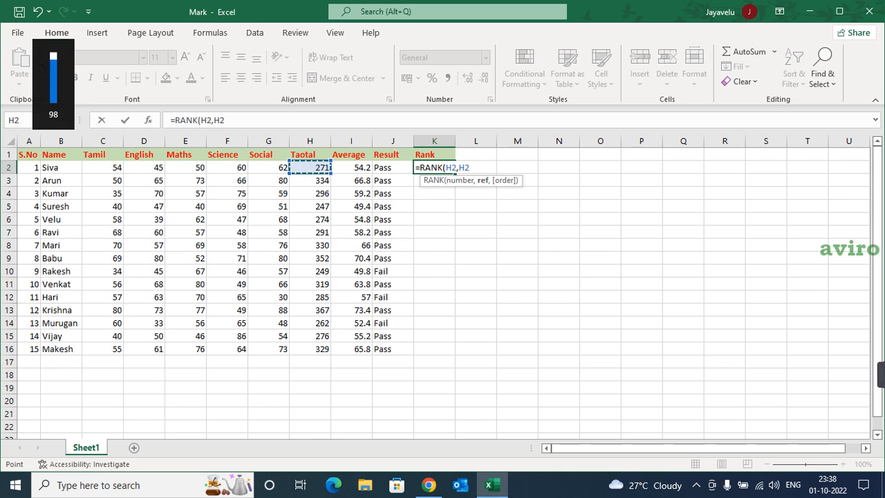
pyautogui.hotkey('ctrl', 'space')
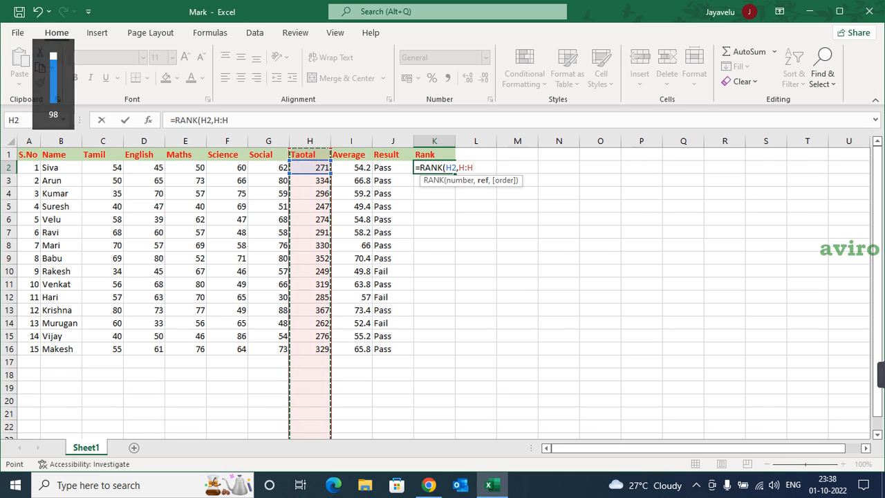
pyautogui.write(',')
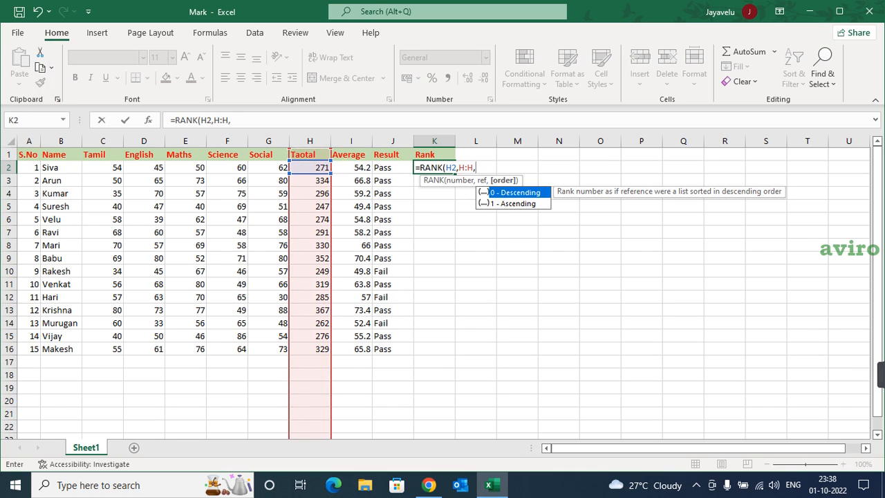
pyautogui.write('0)')
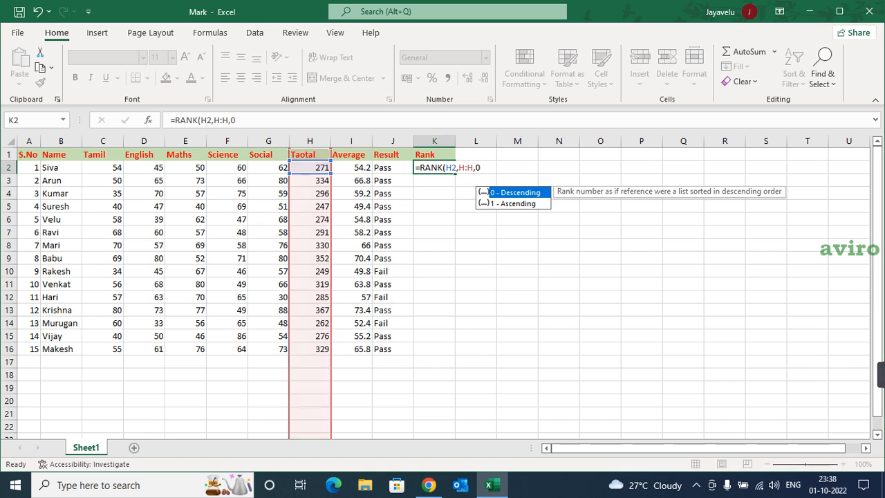
pyautogui.press('Return')
# Copy the RANK formula from K2 and paste it over K2:K16 for all students.
pyautogui.click(434, 167)
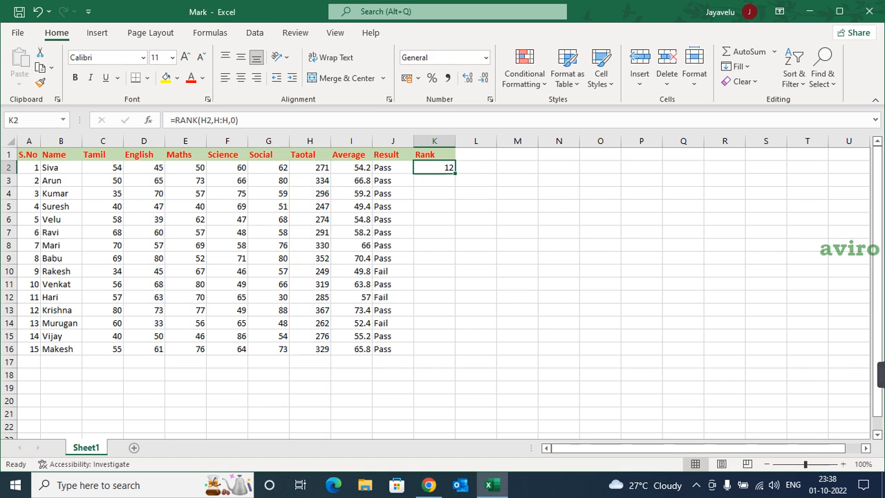
pyautogui.hotkey('ctrl', 'c')
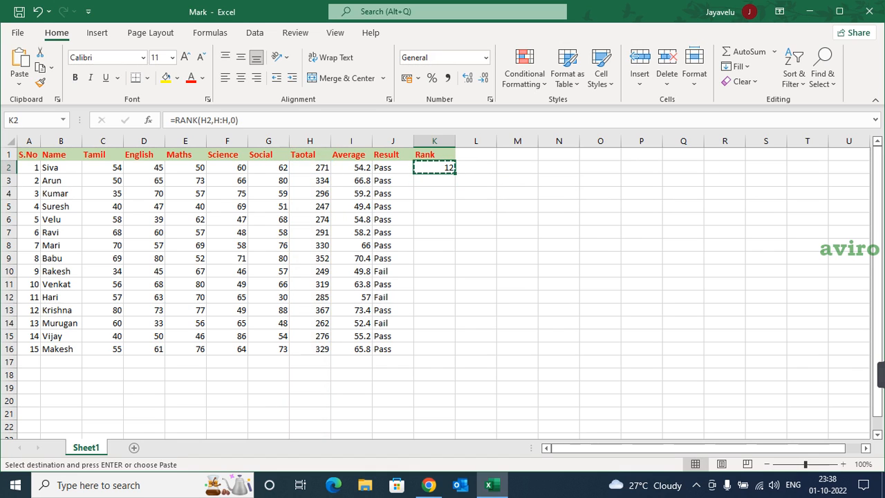
pyautogui.press('Left')
pyautogui.hotkey('ctrl', 'Down')
pyautogui.press('Right')
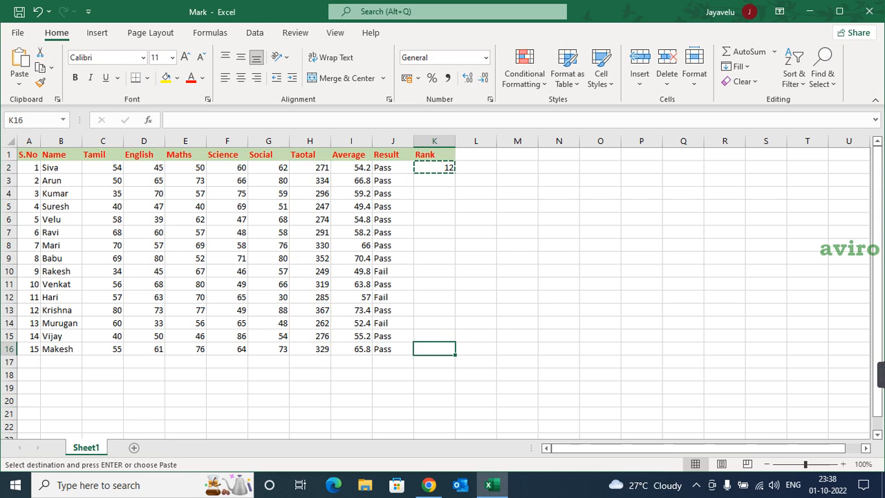
pyautogui.hotkey('ctrl', 'shift', 'Up')
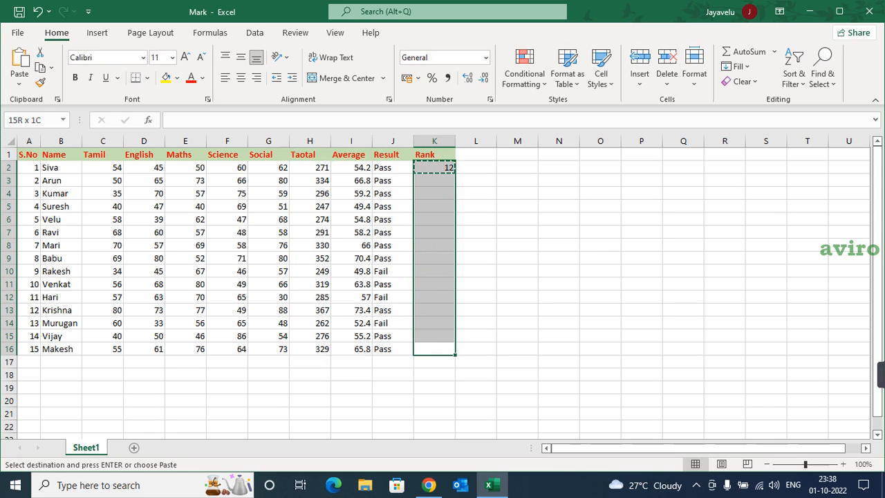
pyautogui.hotkey('ctrl', 'v')
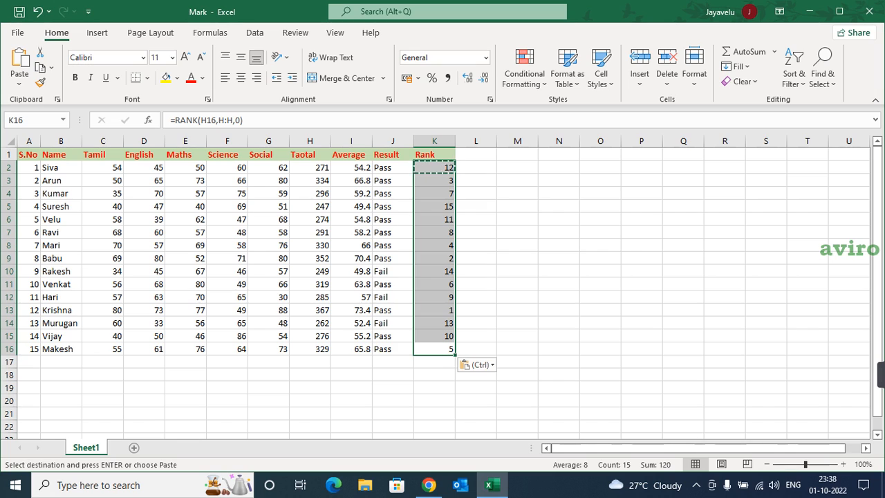
pyautogui.press('Escape')
pyautogui.press('Up')
pyautogui.press('Down')
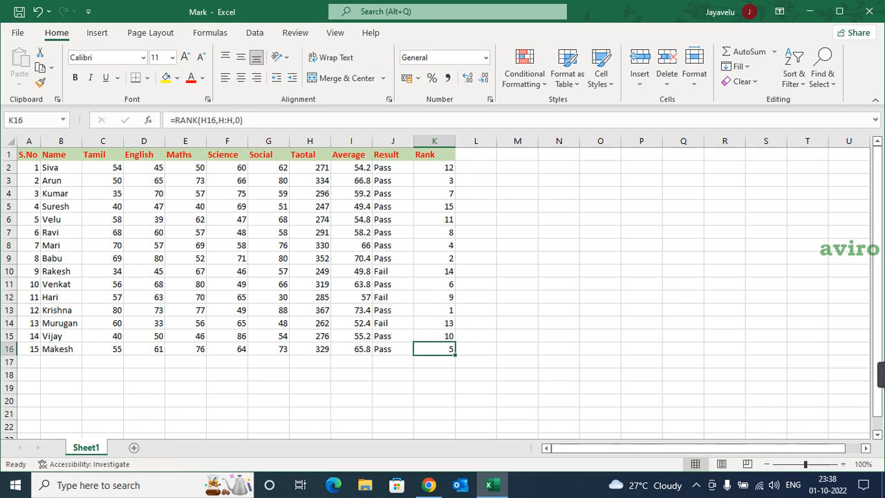
# Look down the Rank column to row 13, compare that row's rank with its total, and return to K2.
pyautogui.hotkey('ctrl', 'Up')
pyautogui.press('Down')
pyautogui.press('Down')
pyautogui.press('Down')
pyautogui.press('Down')
pyautogui.press('Down')
pyautogui.press('Down')
pyautogui.press('Down')
pyautogui.press('Down')
pyautogui.press('Down')
pyautogui.press('Down')
pyautogui.press('Down')
pyautogui.press('Down')
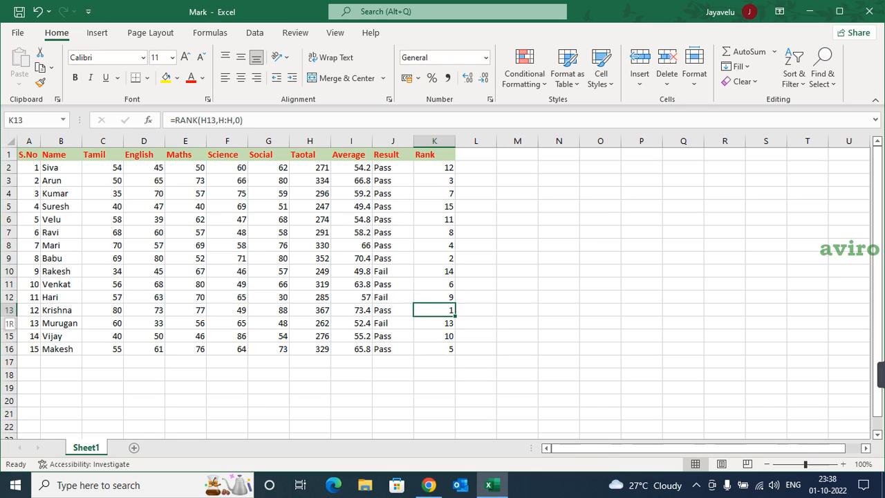
pyautogui.hotkey('shift', 'space')
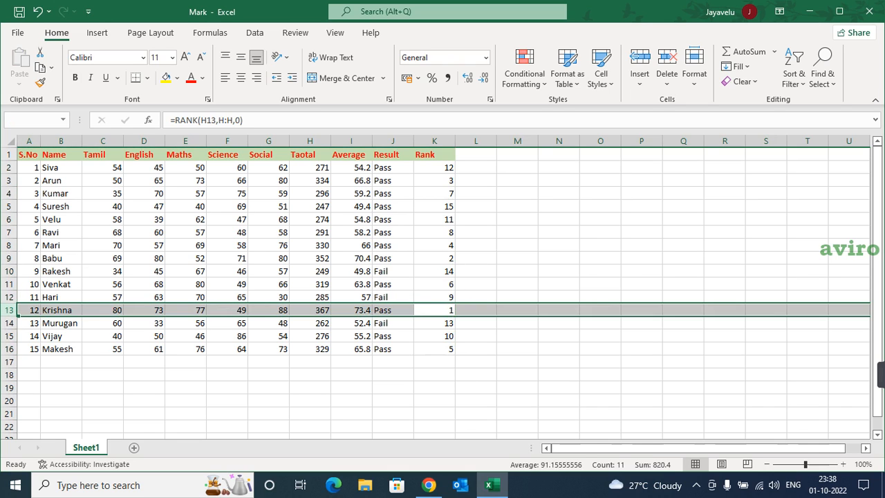
pyautogui.press('Left')
pyautogui.press('Left')
pyautogui.press('Left')
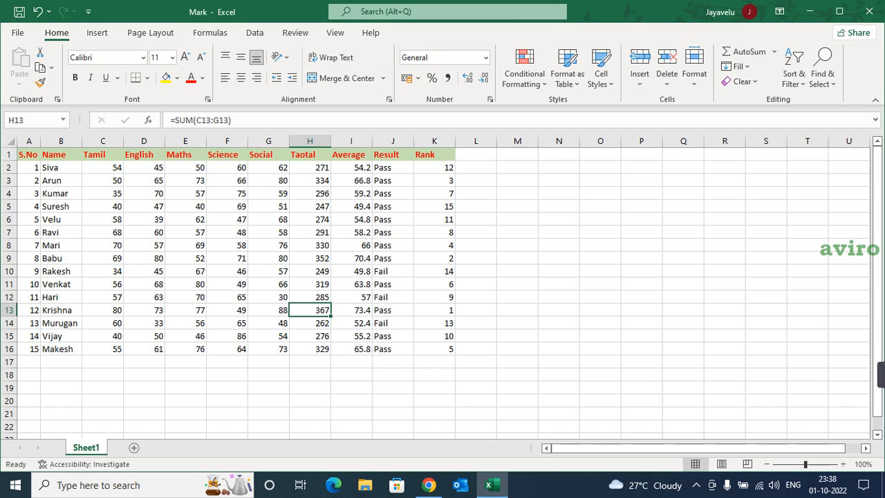
pyautogui.press('Right')
pyautogui.press('Right')
pyautogui.press('Right')
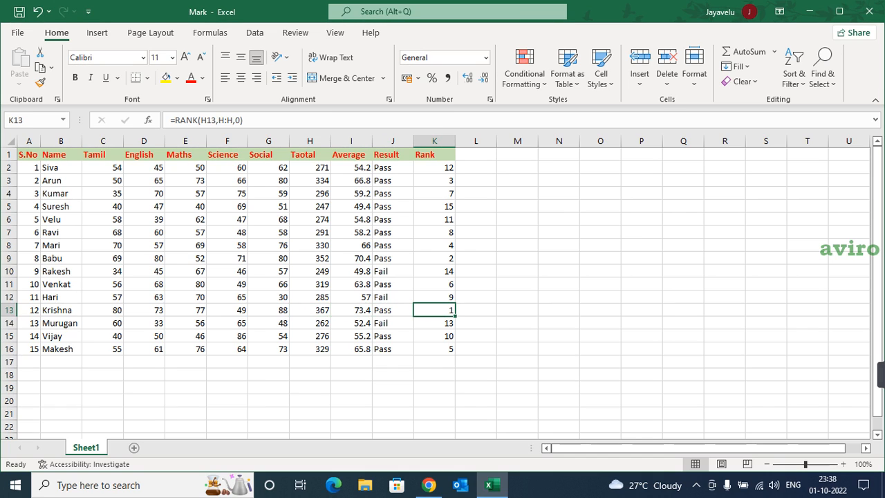
pyautogui.hotkey('ctrl', 'Up')
pyautogui.press('Down')
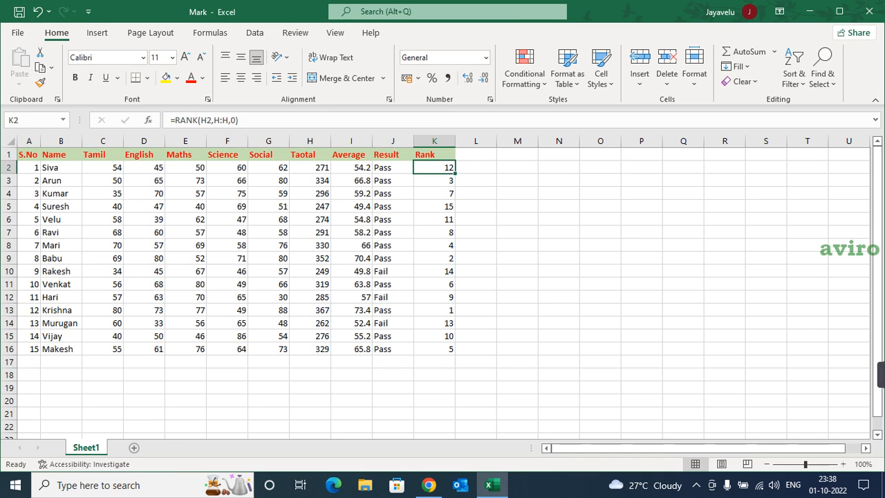